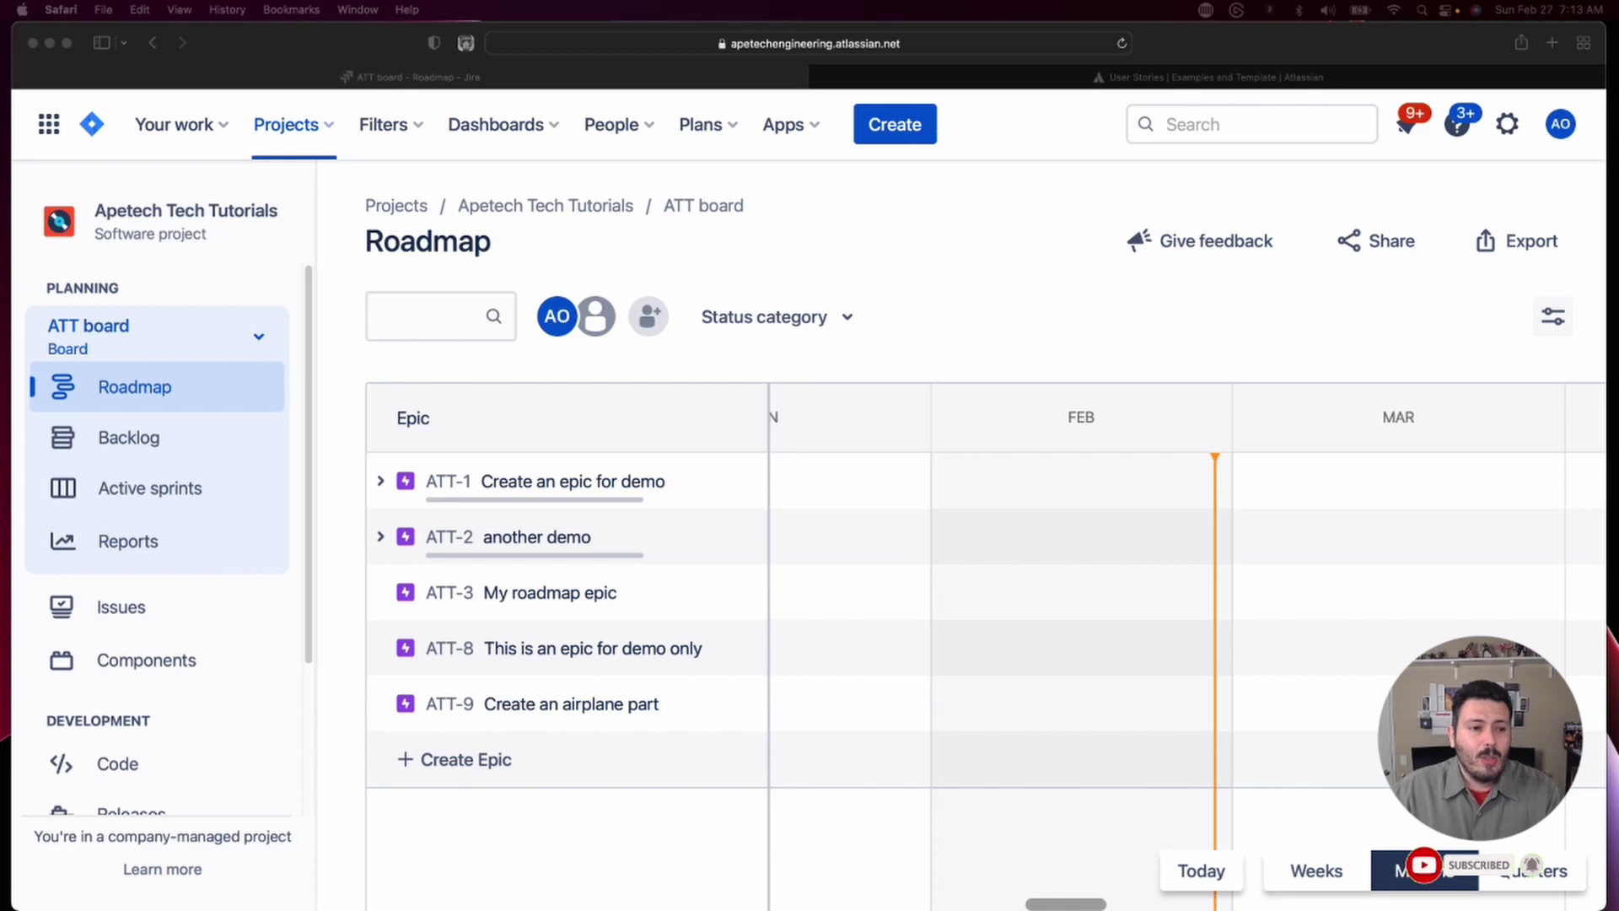
- Add child Story 'Need a landing gear mechanism' under epic ATT-9 on the roadmap
click(387, 712)
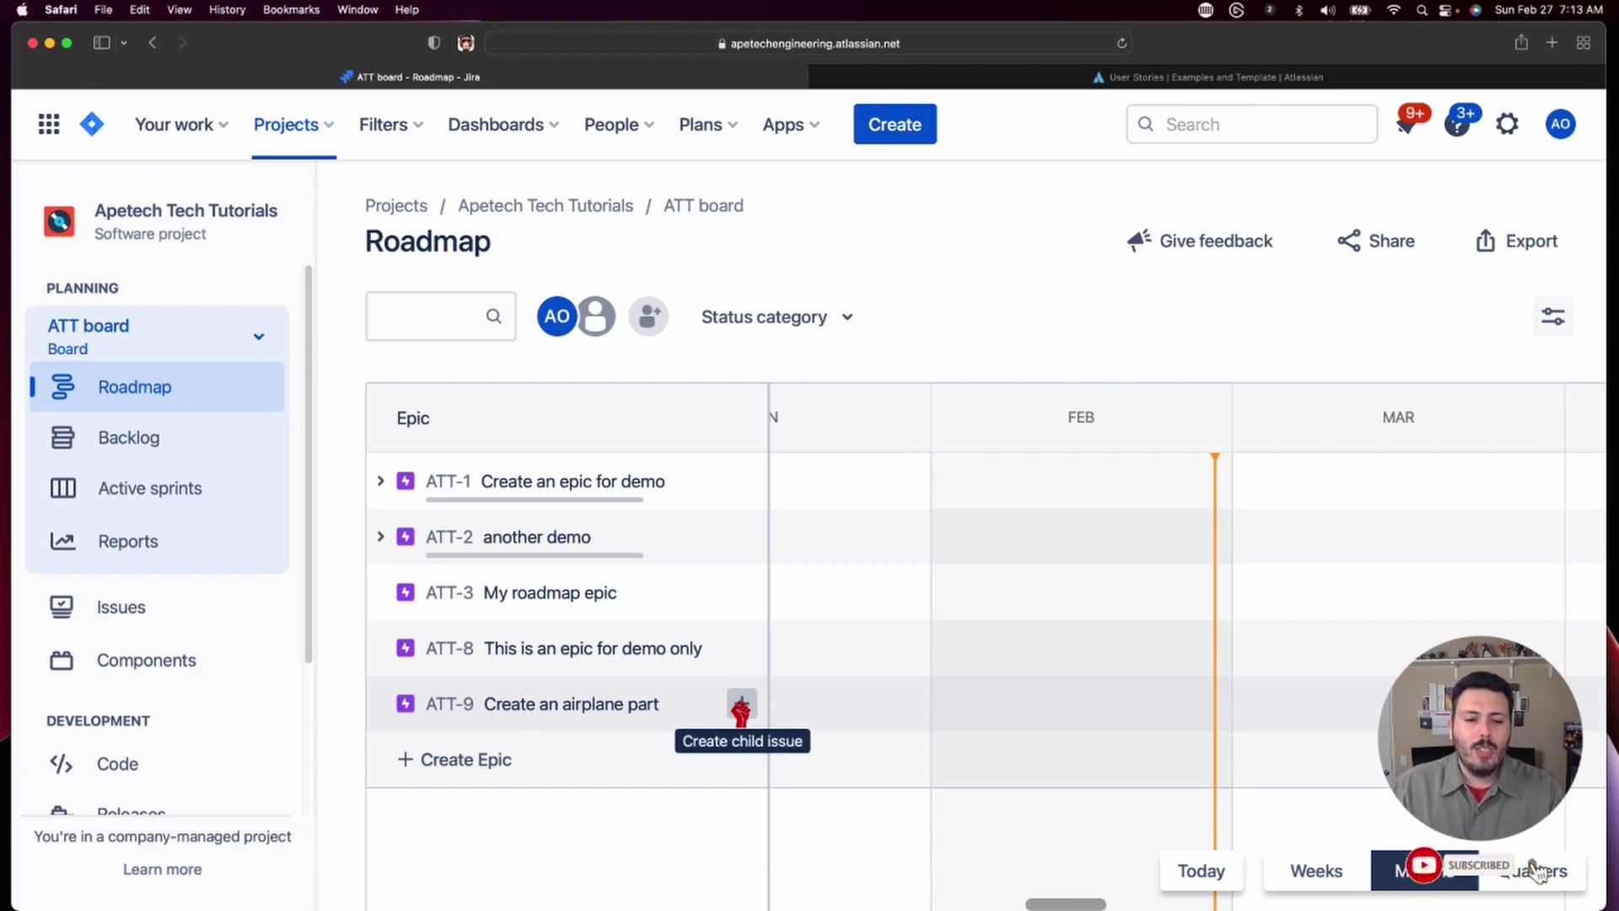
click(741, 705)
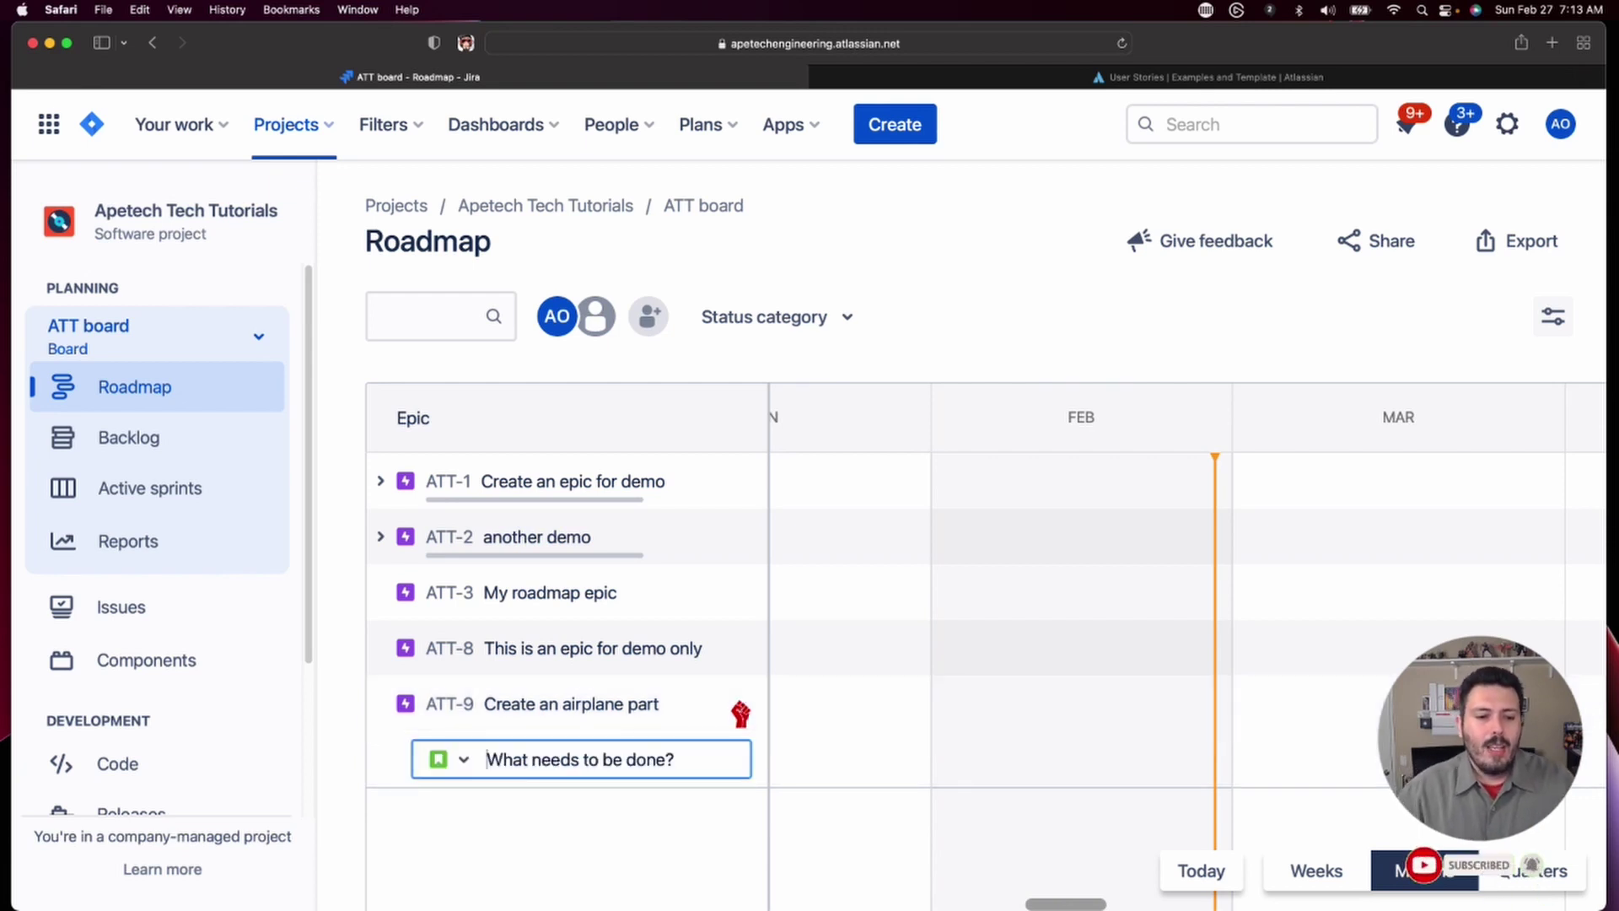
click(453, 762)
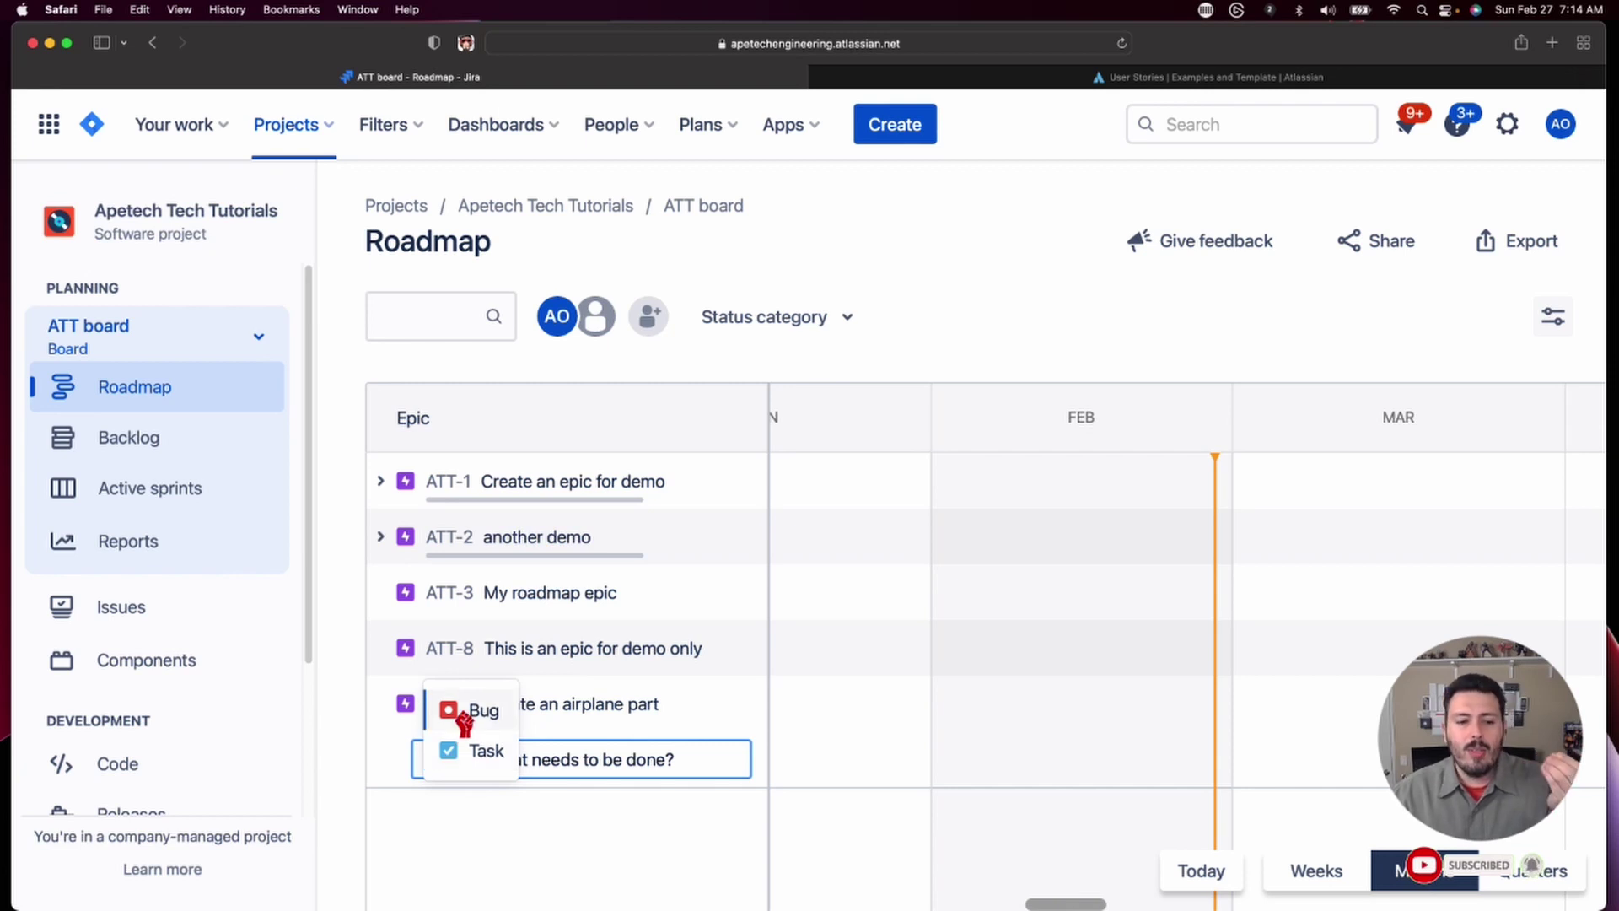
key(Escape)
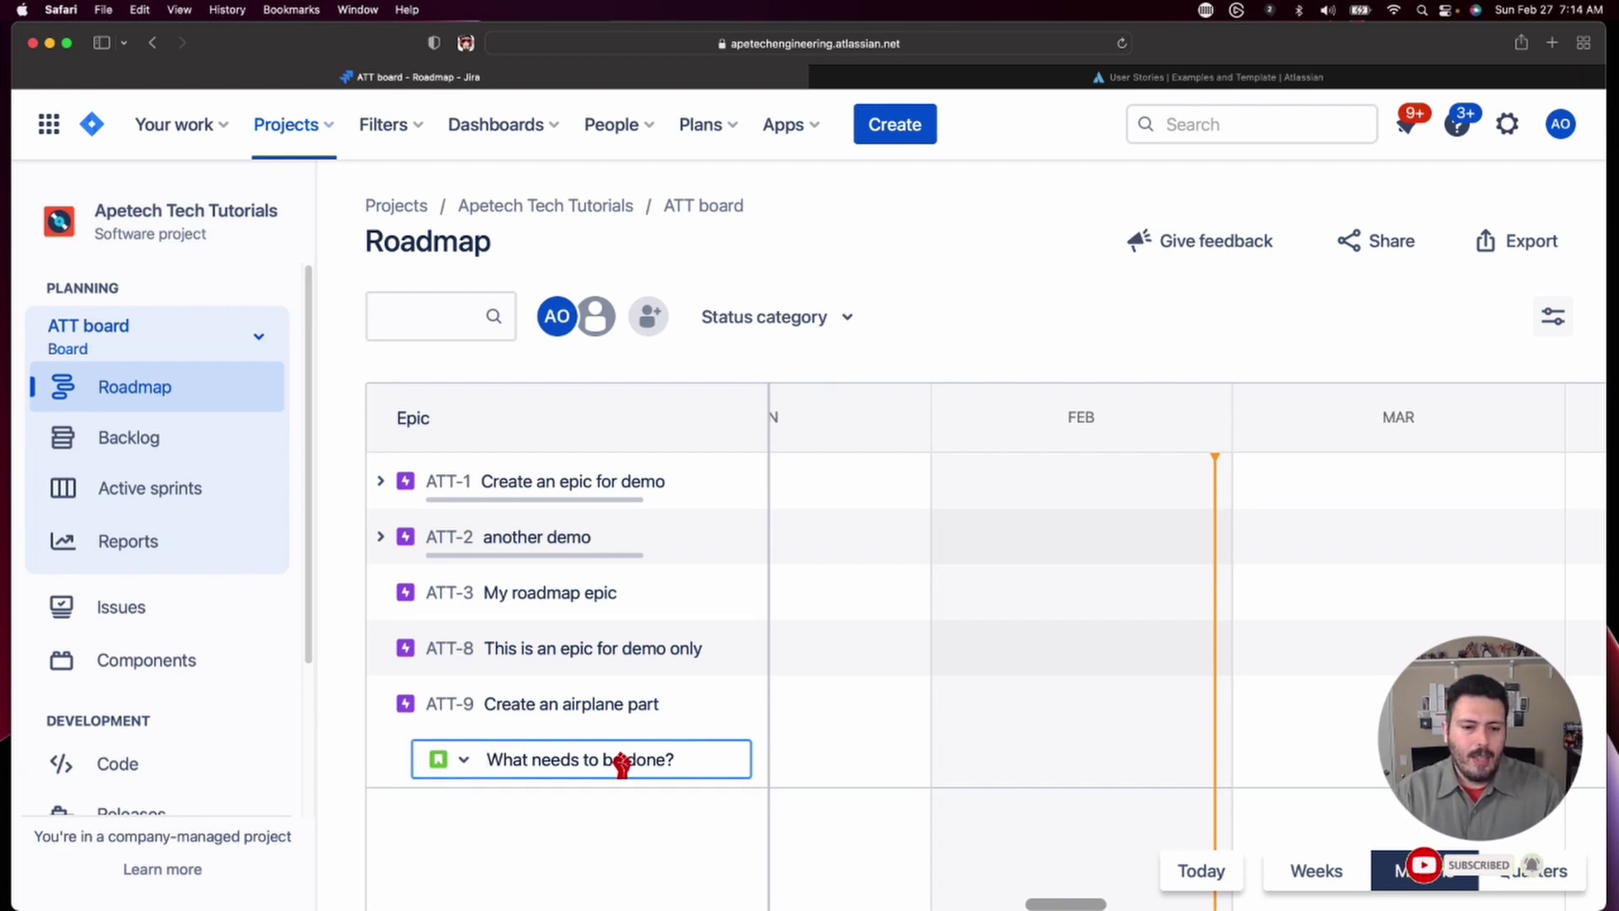
text(Need a landing gea)
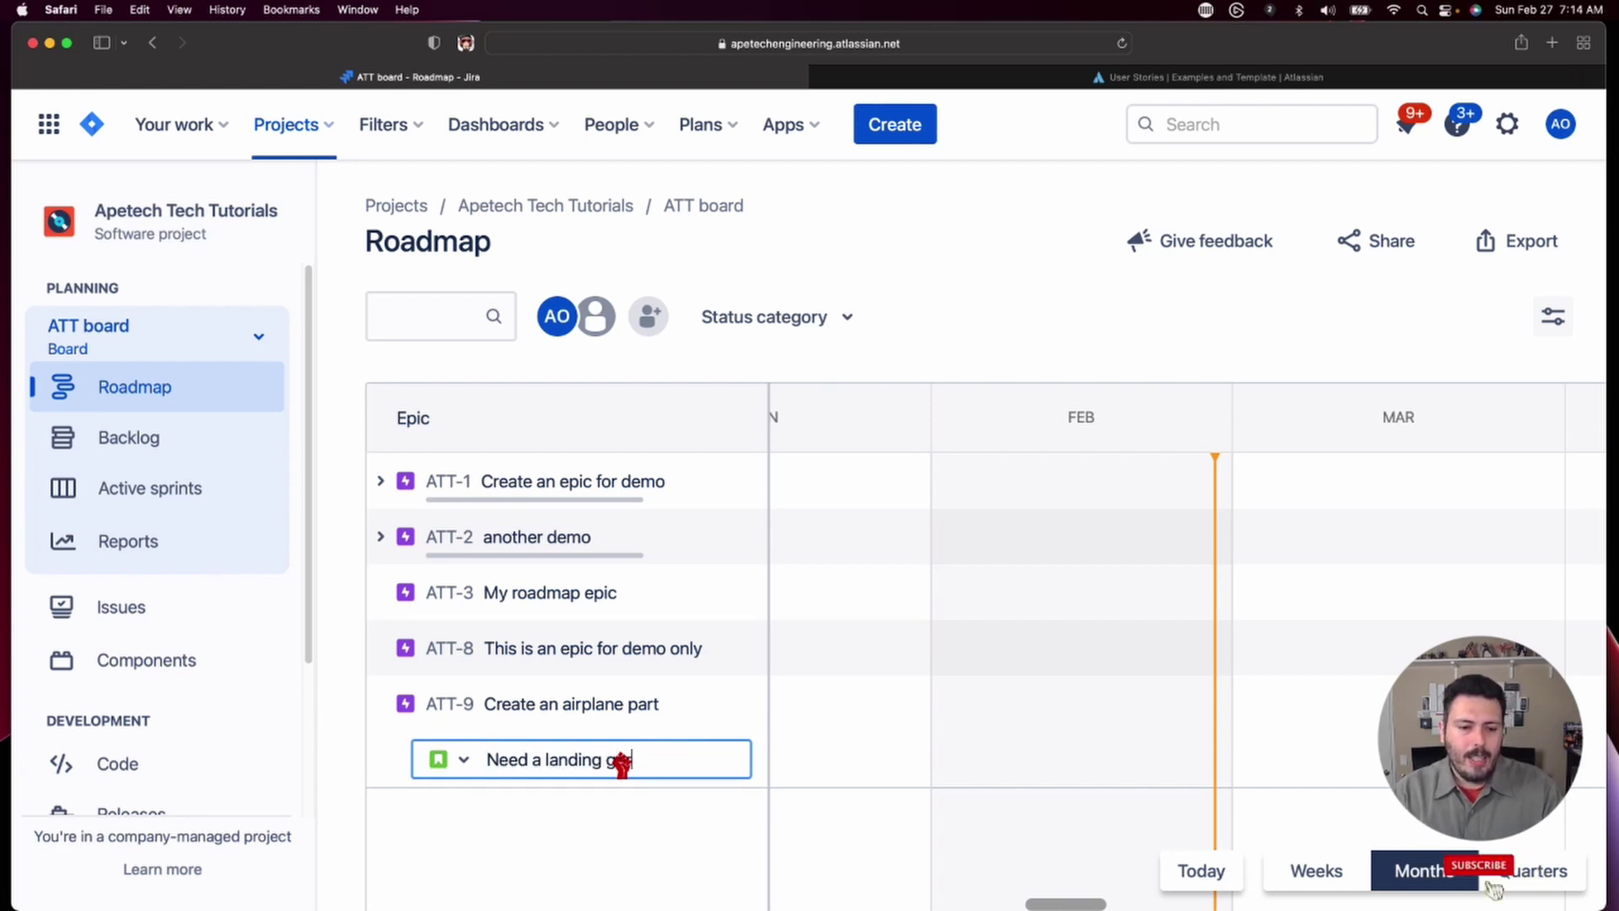
text(r mechanism)
key(Return)
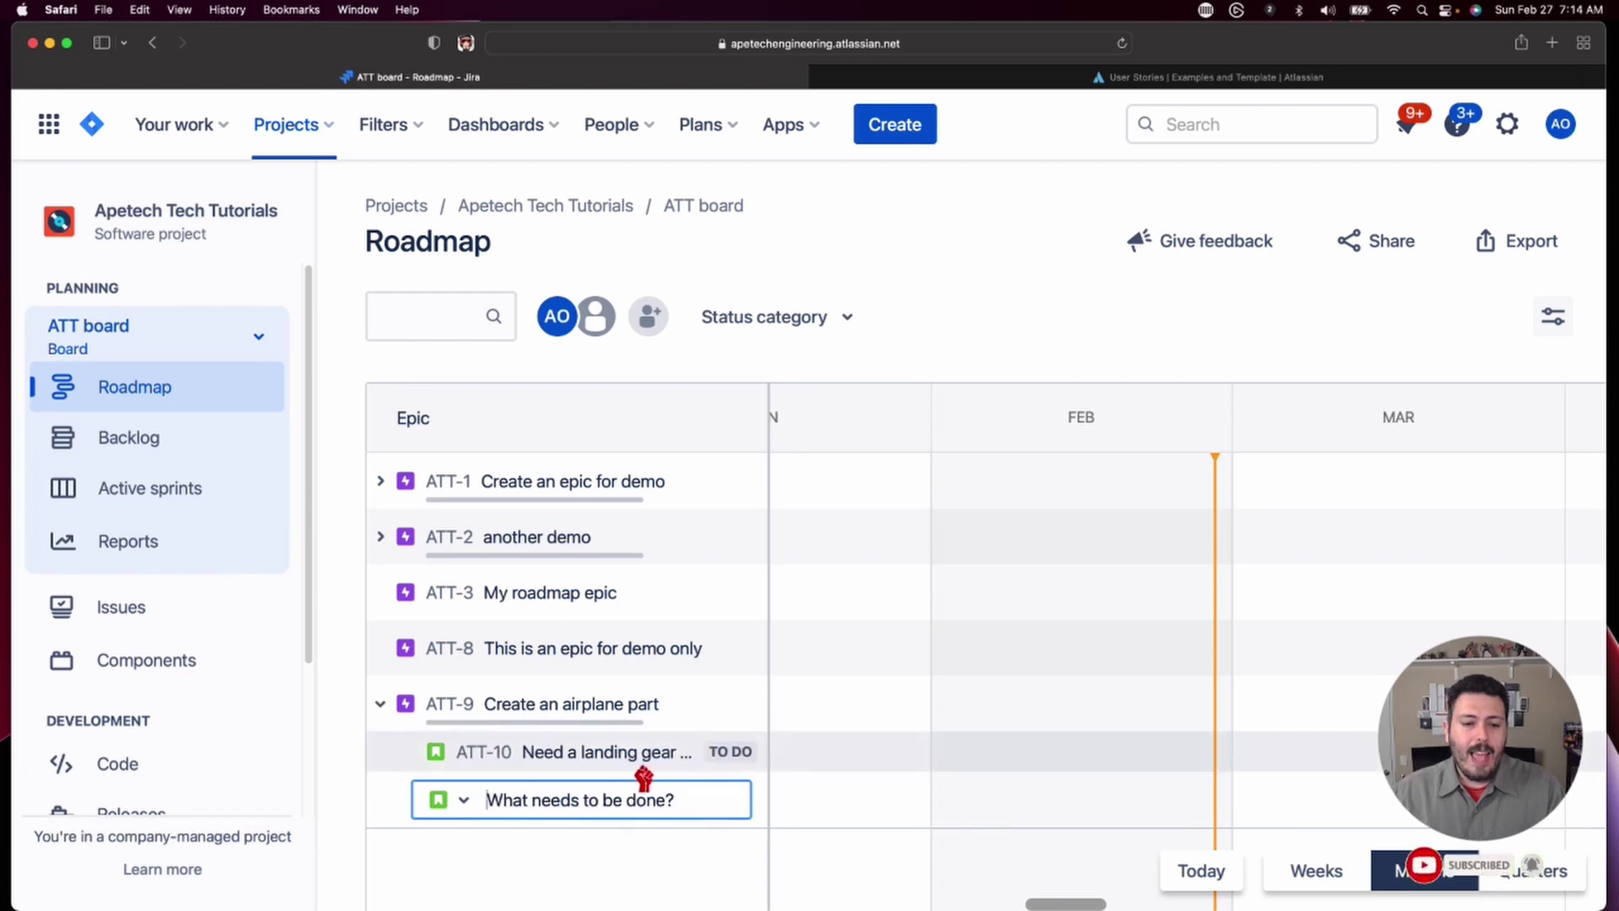
key(Escape)
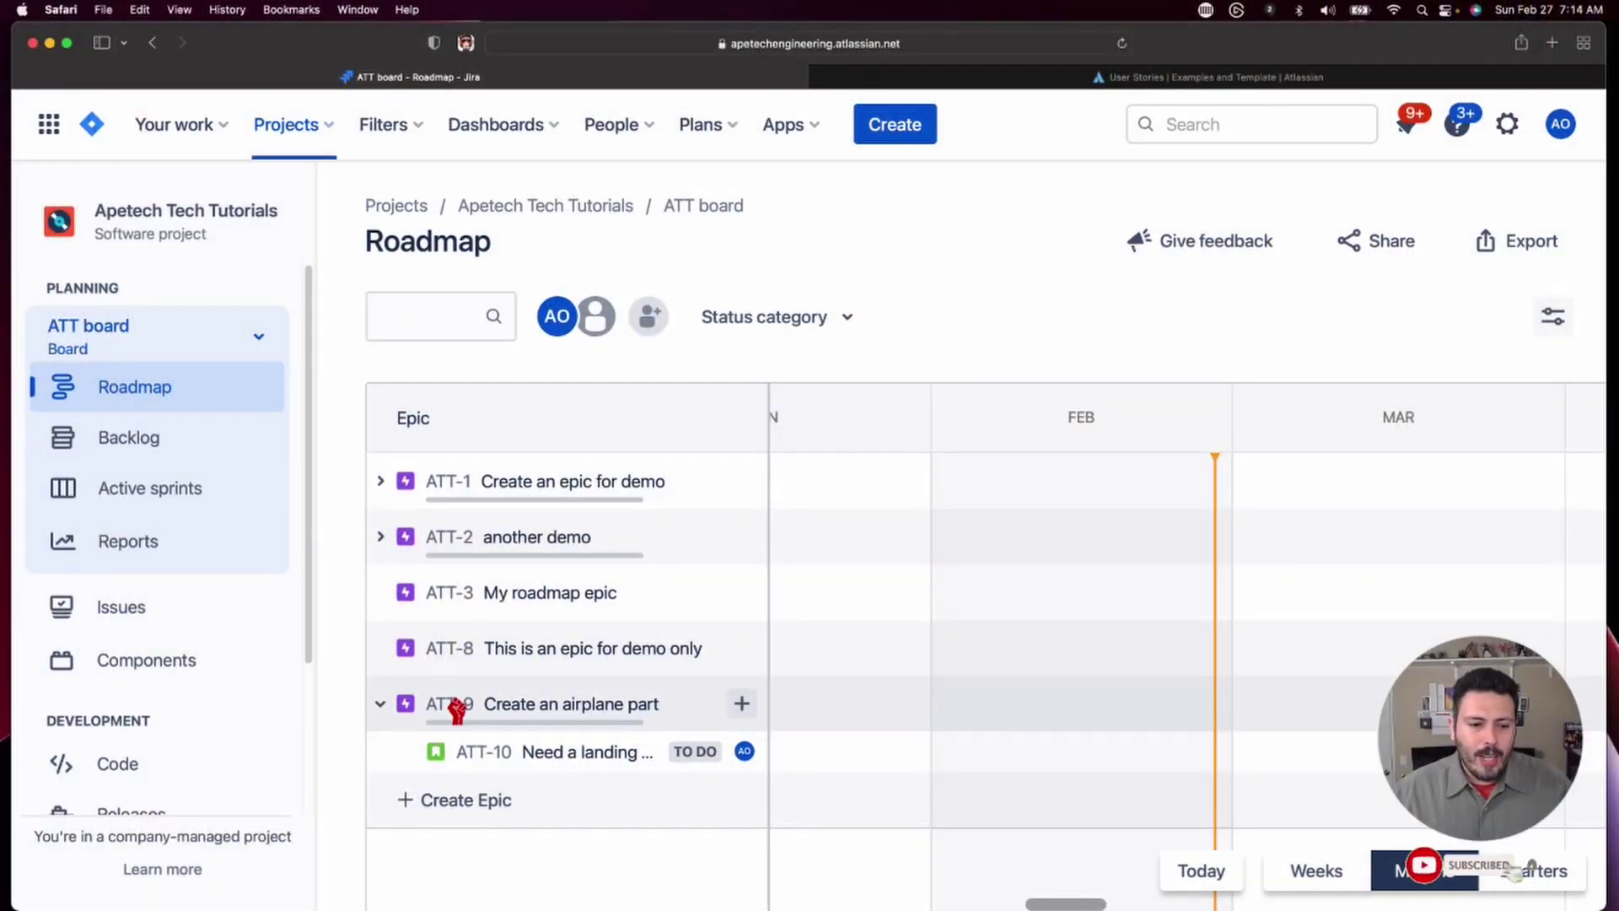
- Open the Create an airplane part epic ATT-9's detail panel and scroll through it
click(457, 708)
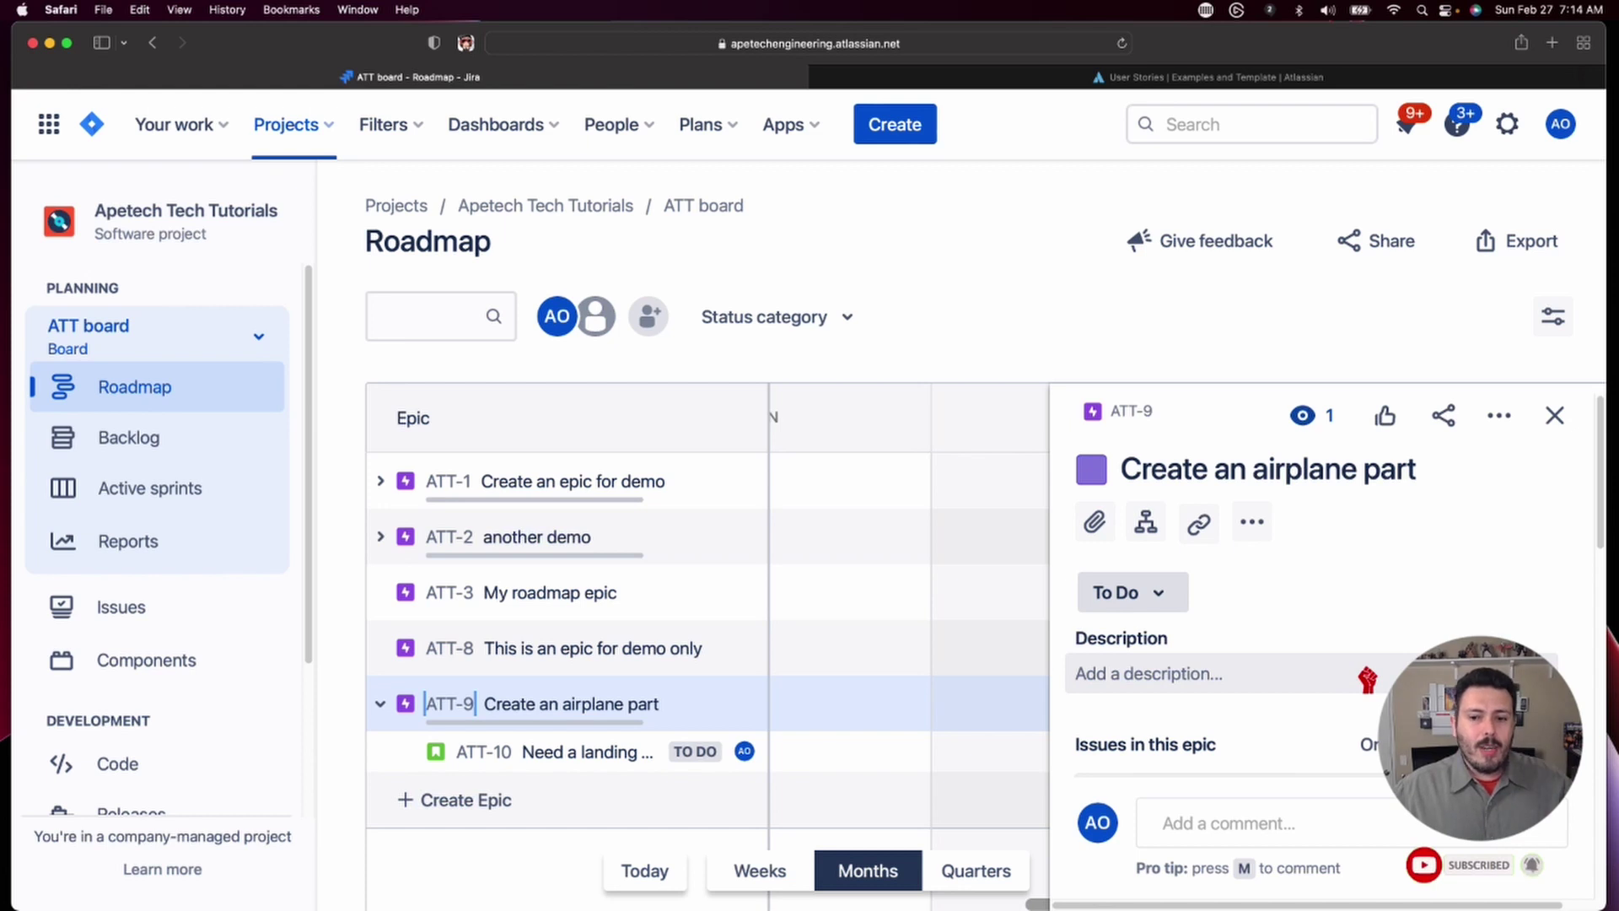
scroll(1367, 680, down, 5)
scroll(1366, 680, down, 4)
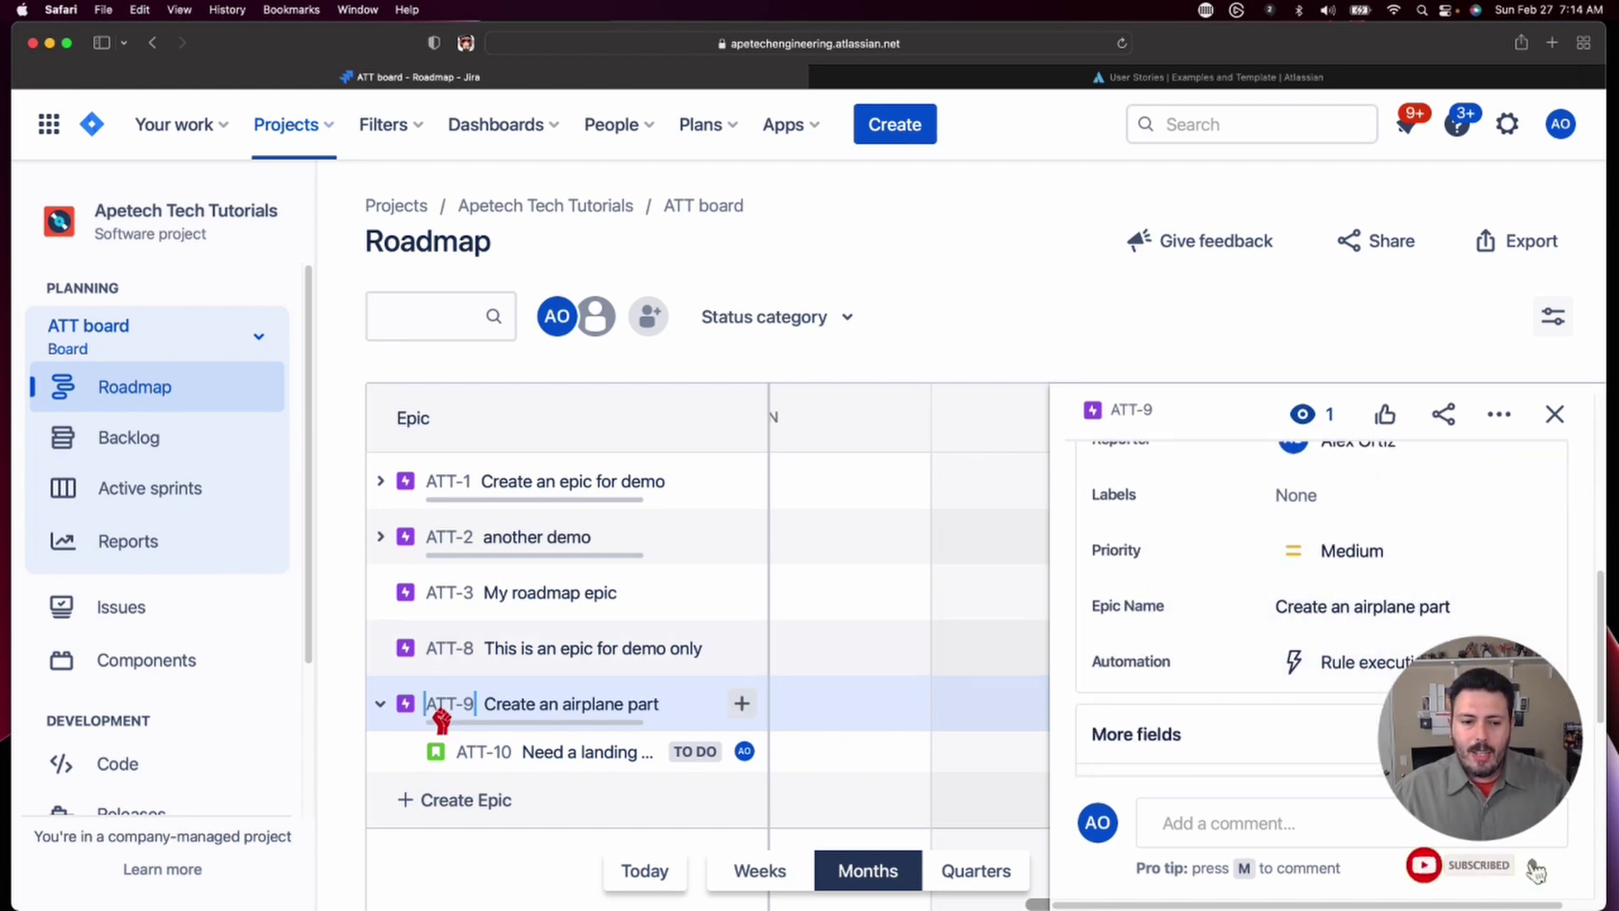
- Open story ATT-10 and check that its Epic Link reads Create an airplane part
click(476, 757)
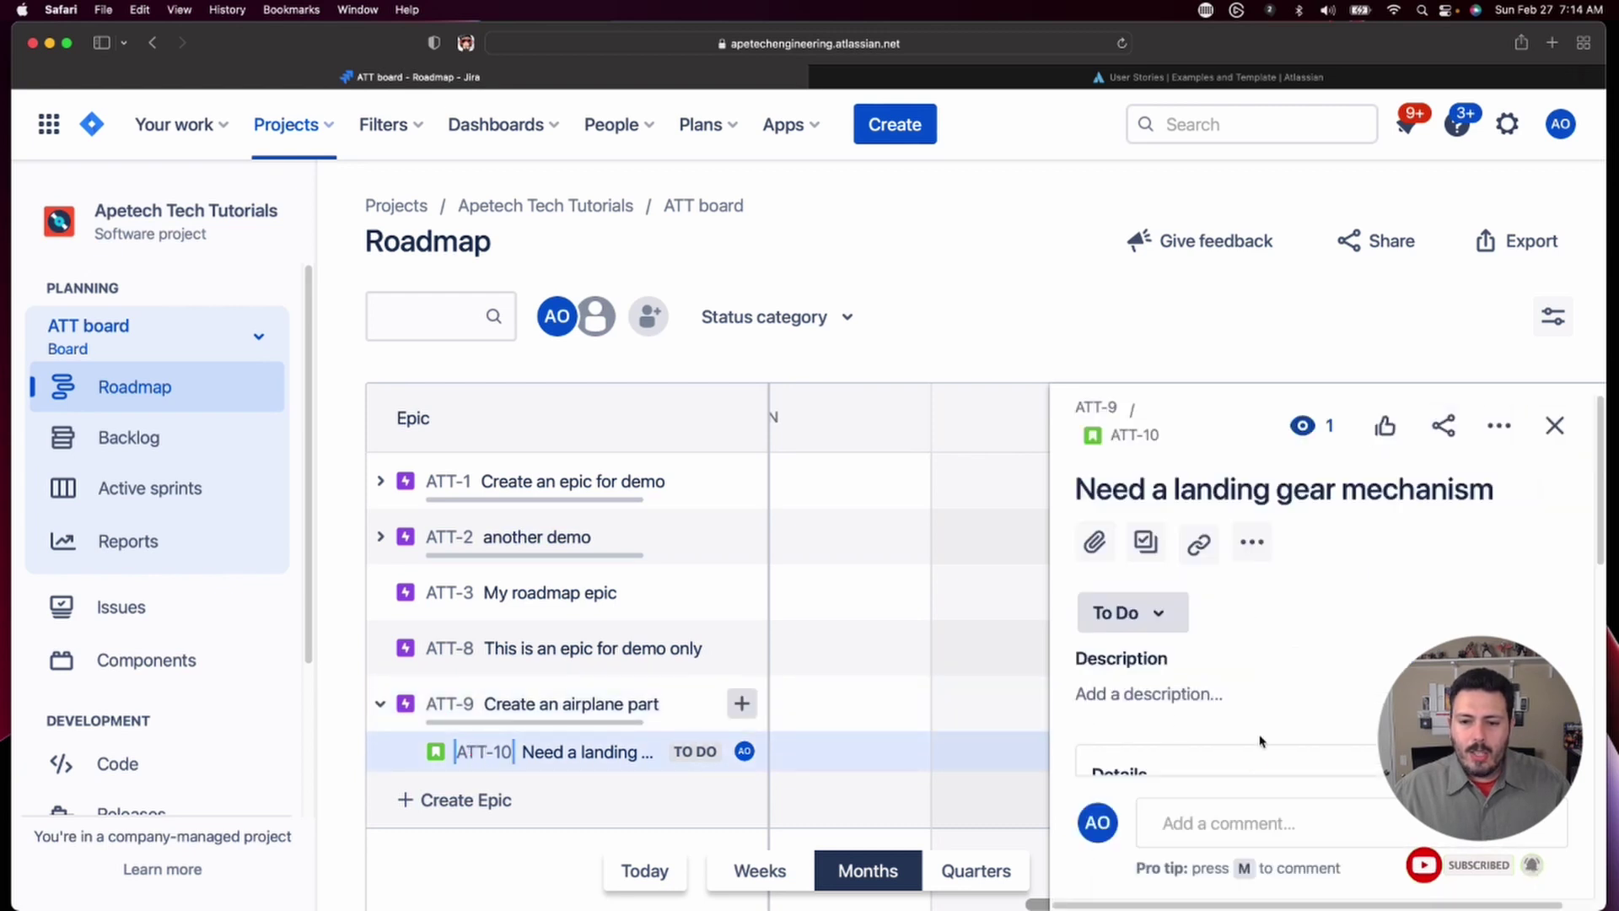
scroll(1300, 620, down, 5)
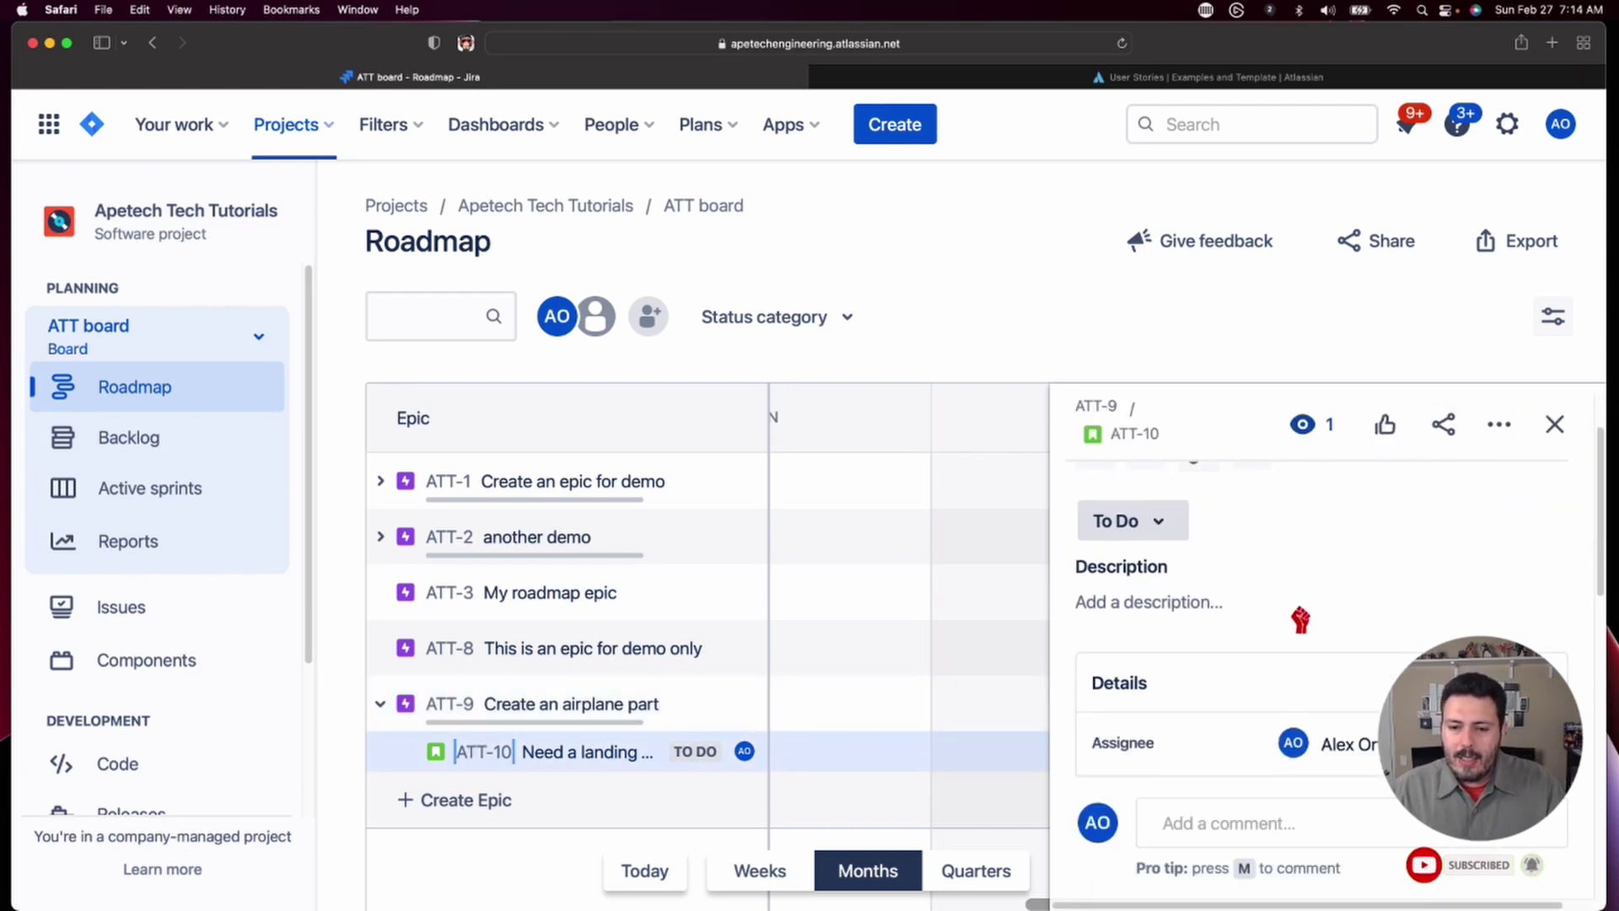
scroll(1299, 622, down, 2)
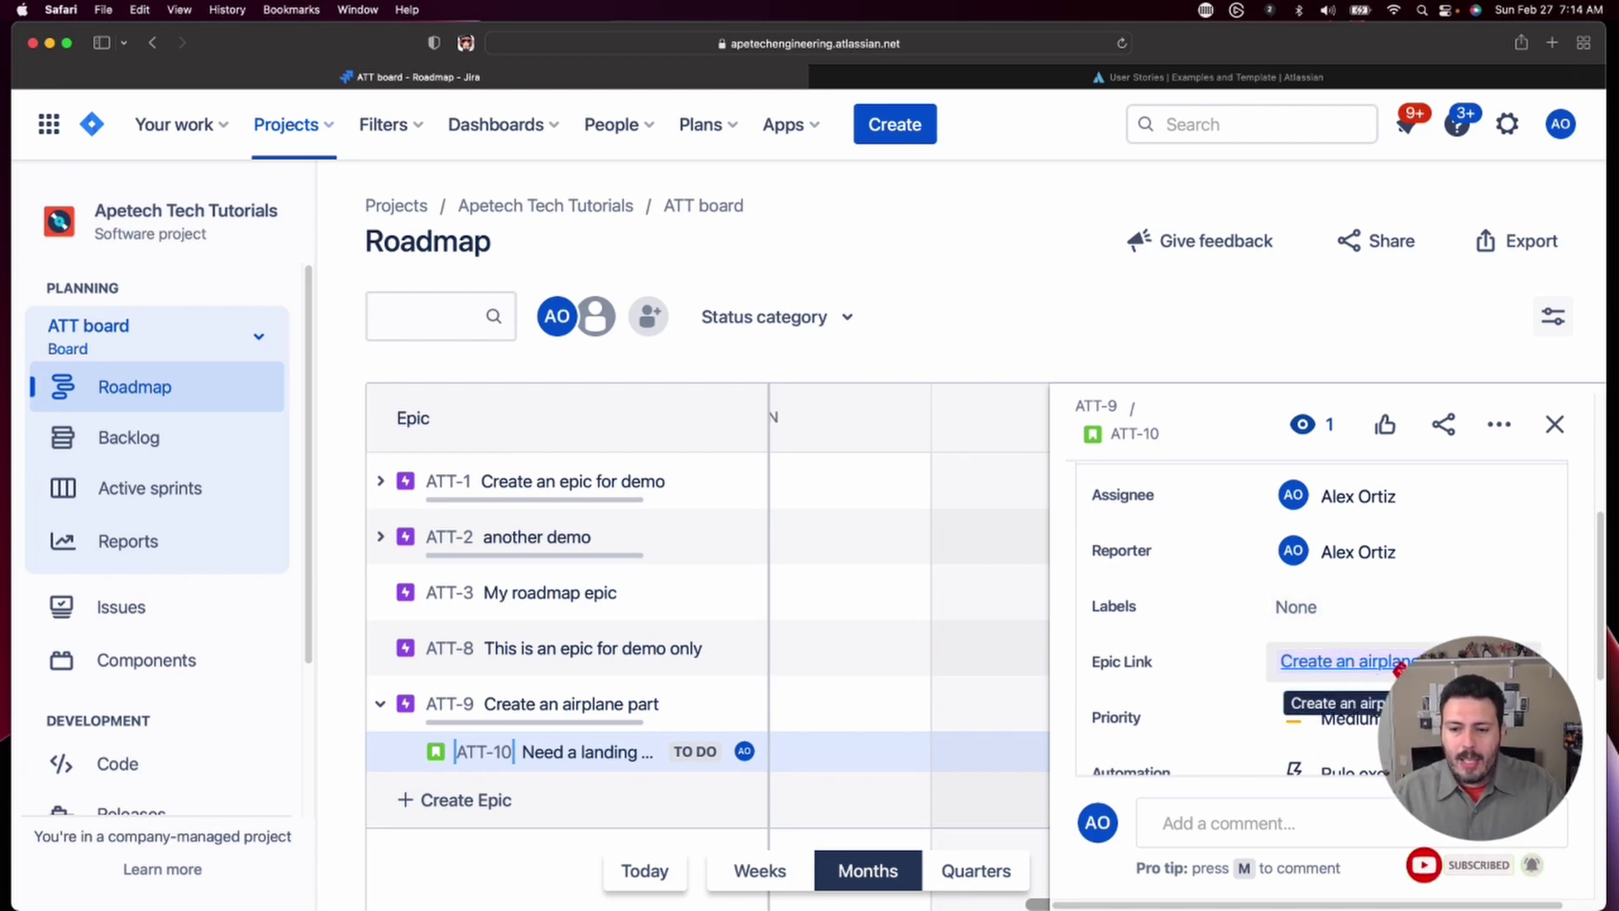
mouse_move(1357, 666)
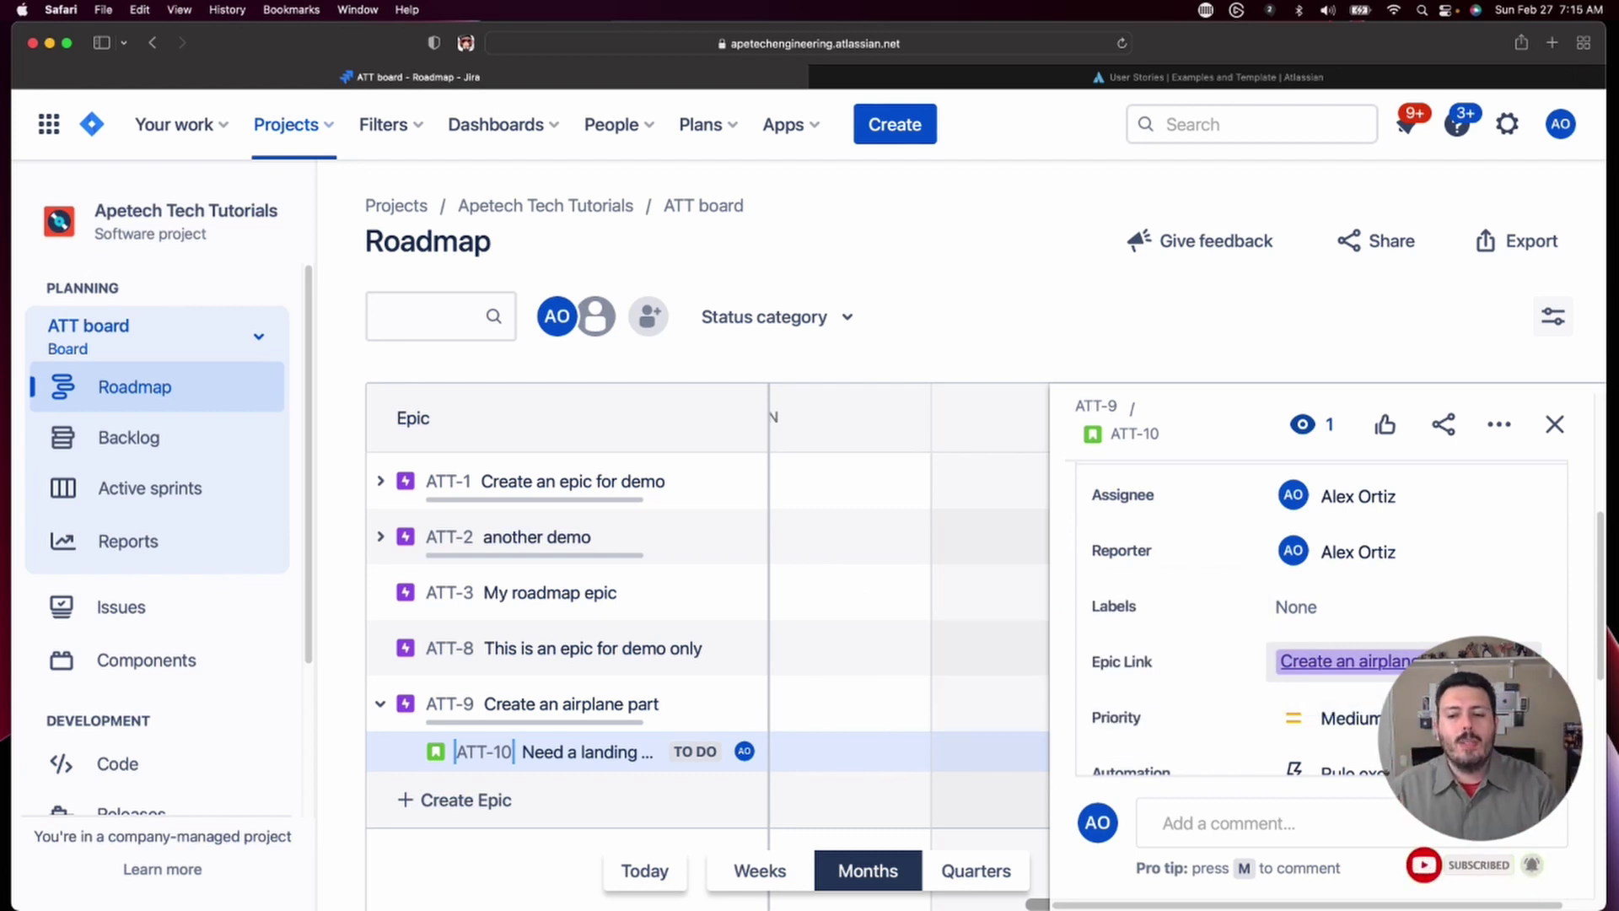
scroll(1316, 615, up, 5)
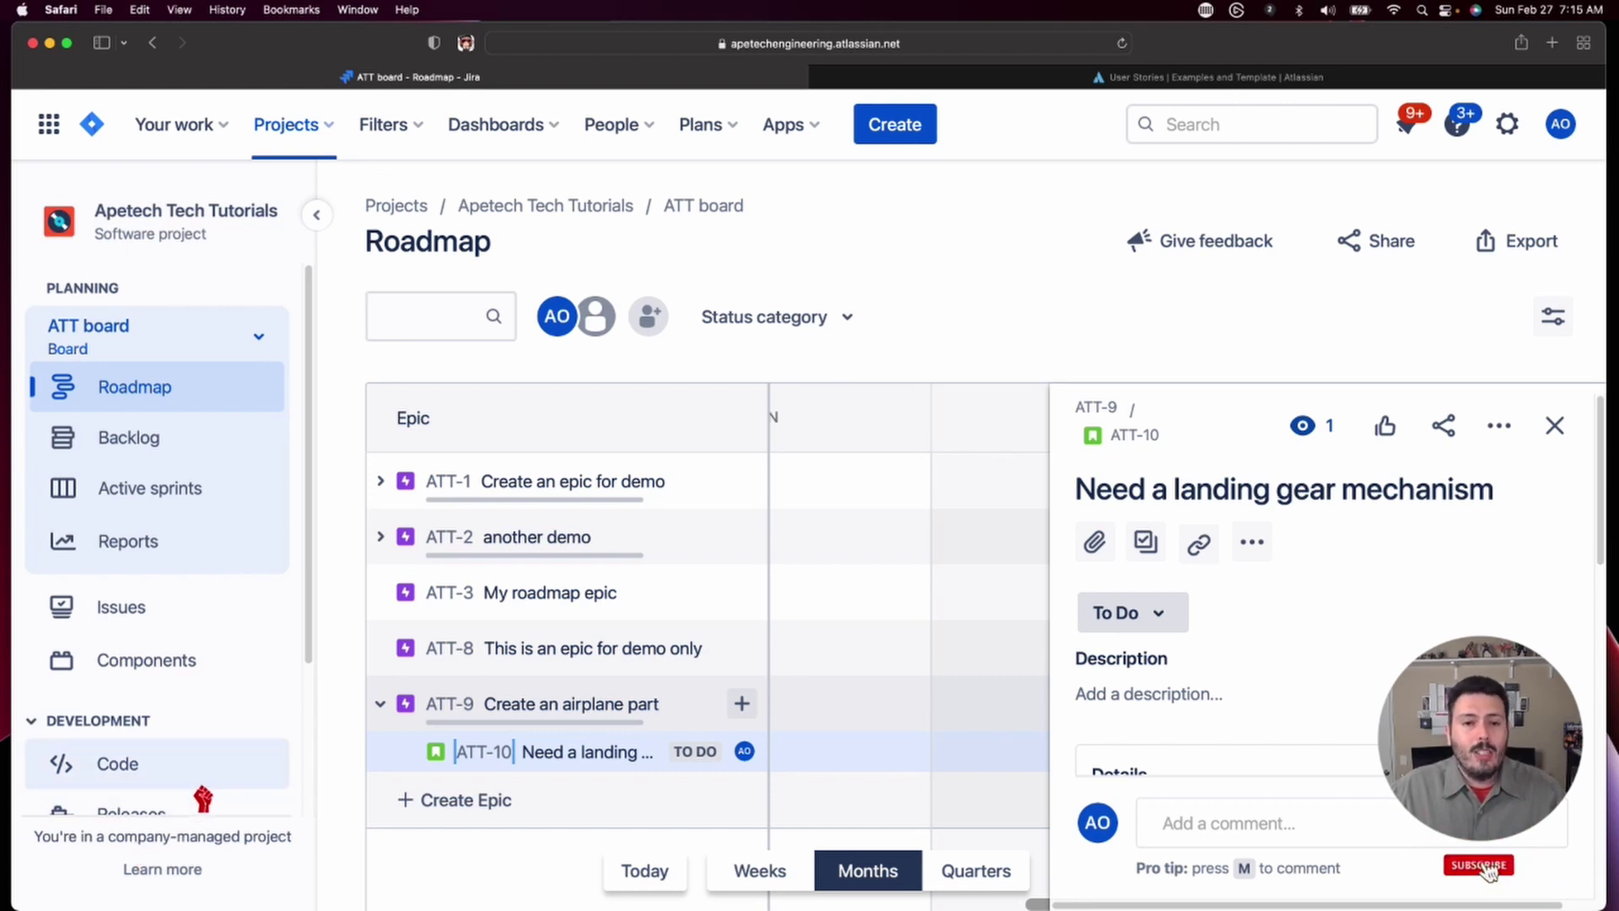
scroll(1404, 607, down, 2)
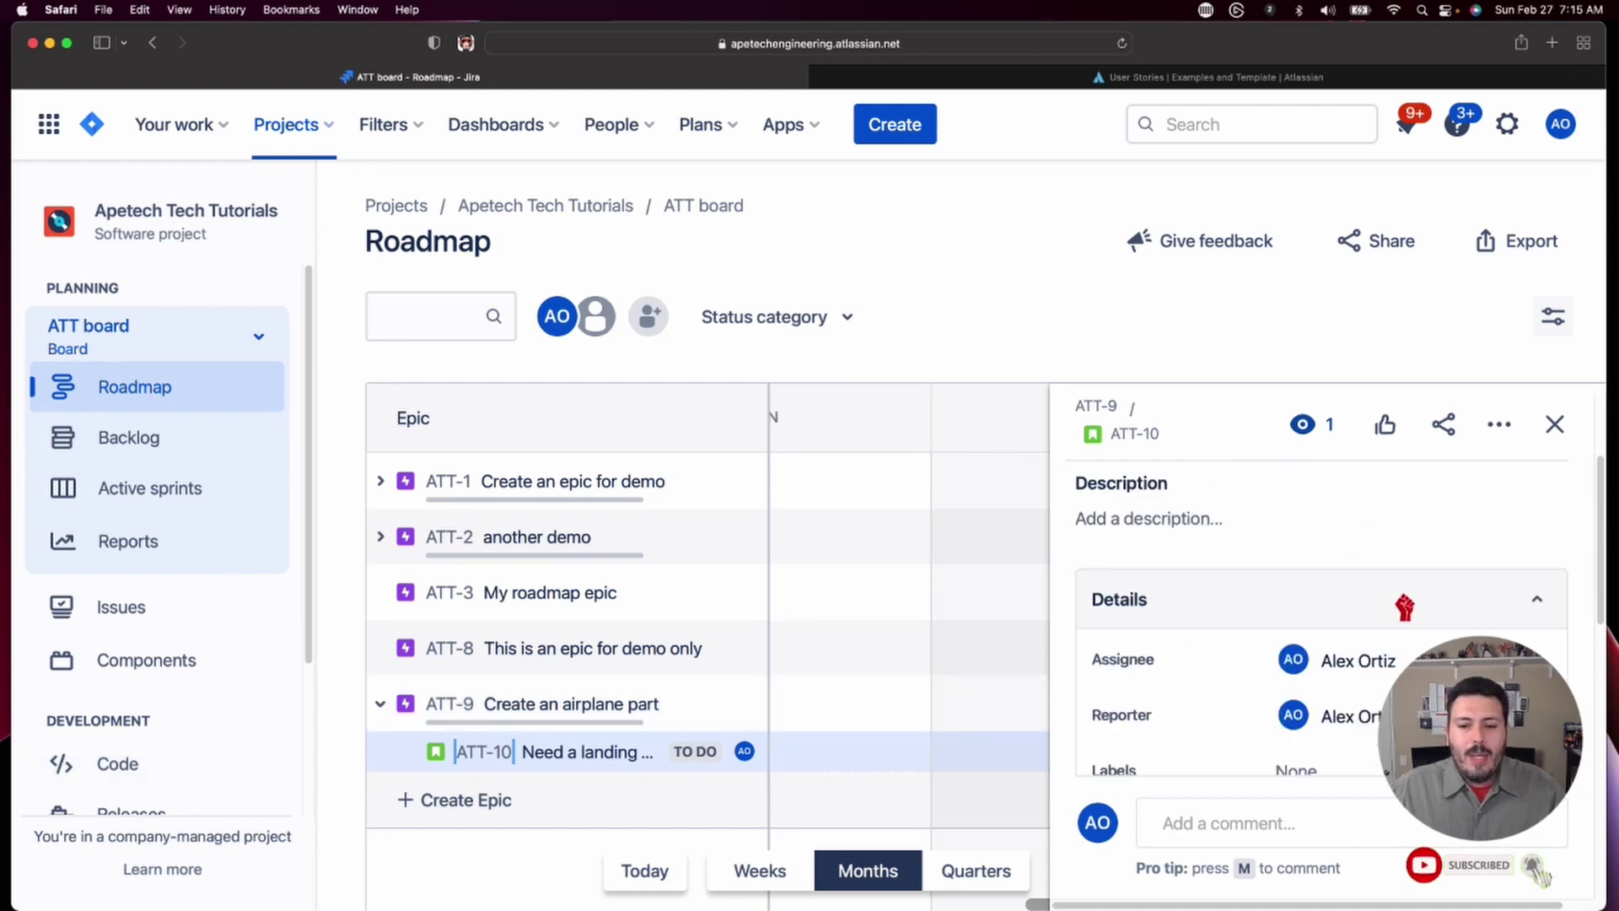
scroll(1406, 605, down, 3)
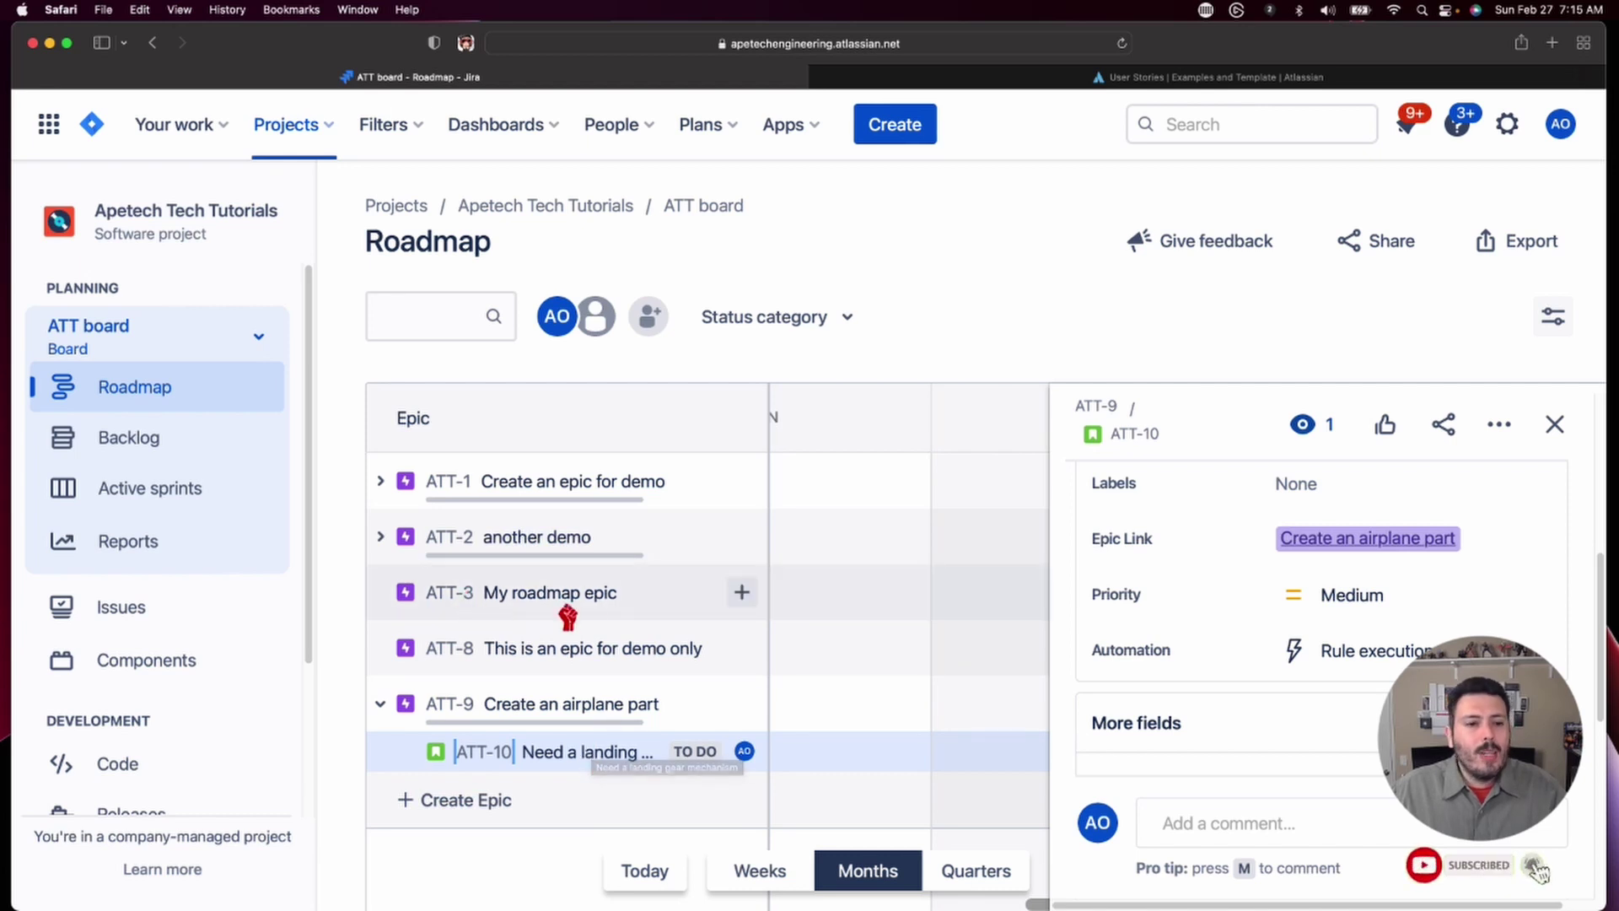
- In the ATT Backlog, create story 'Need nose gear for aircraft' with no epic
click(128, 436)
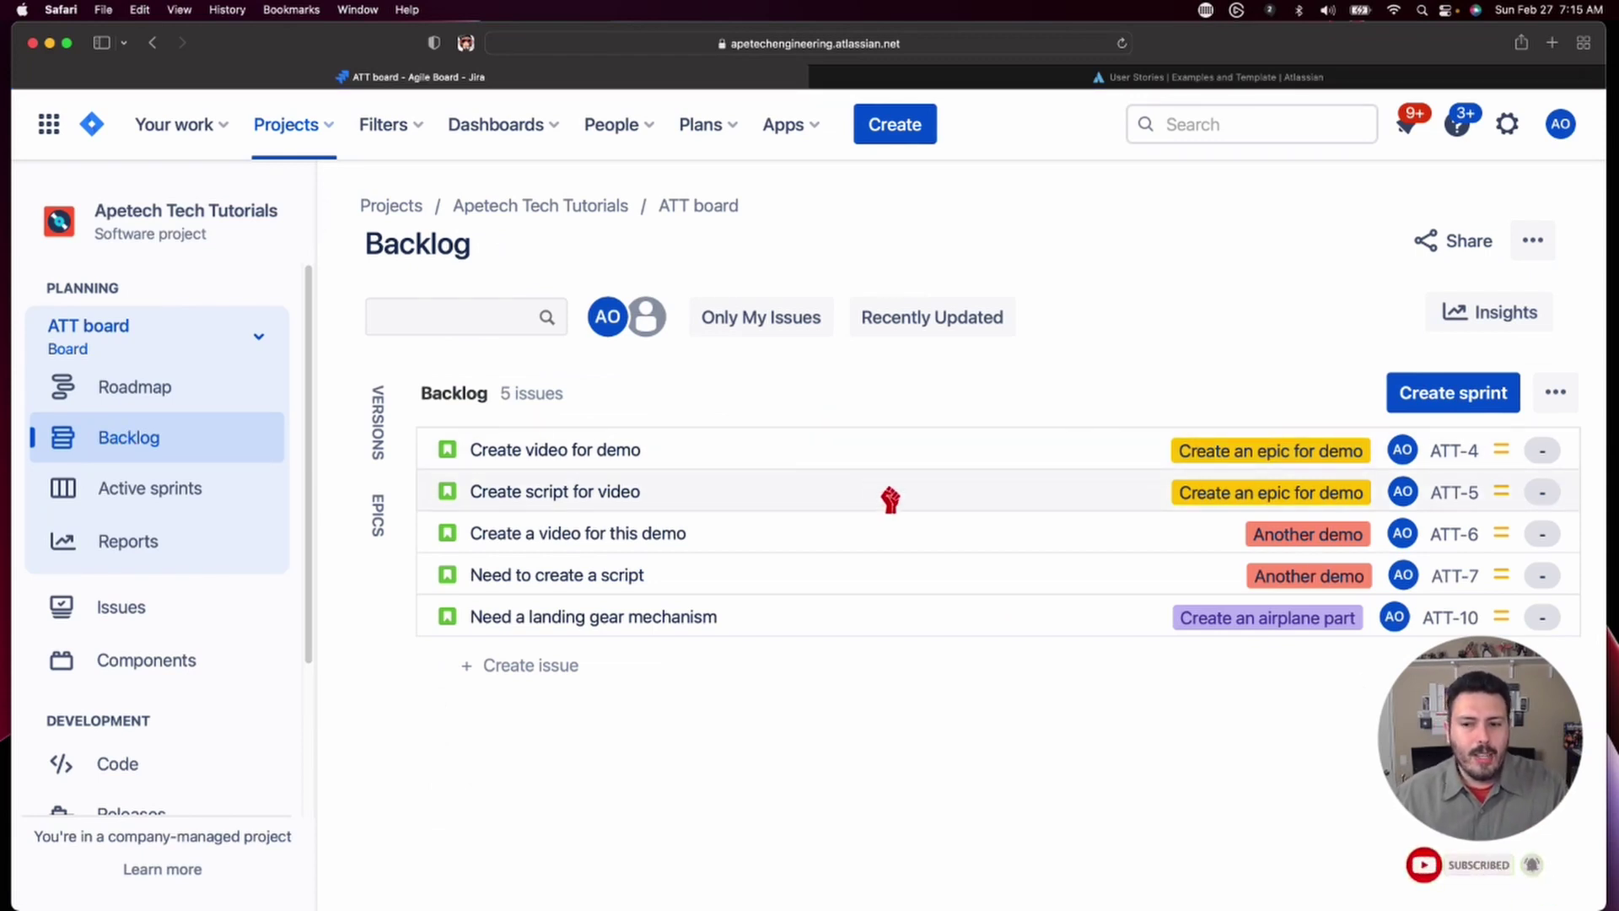
click(557, 666)
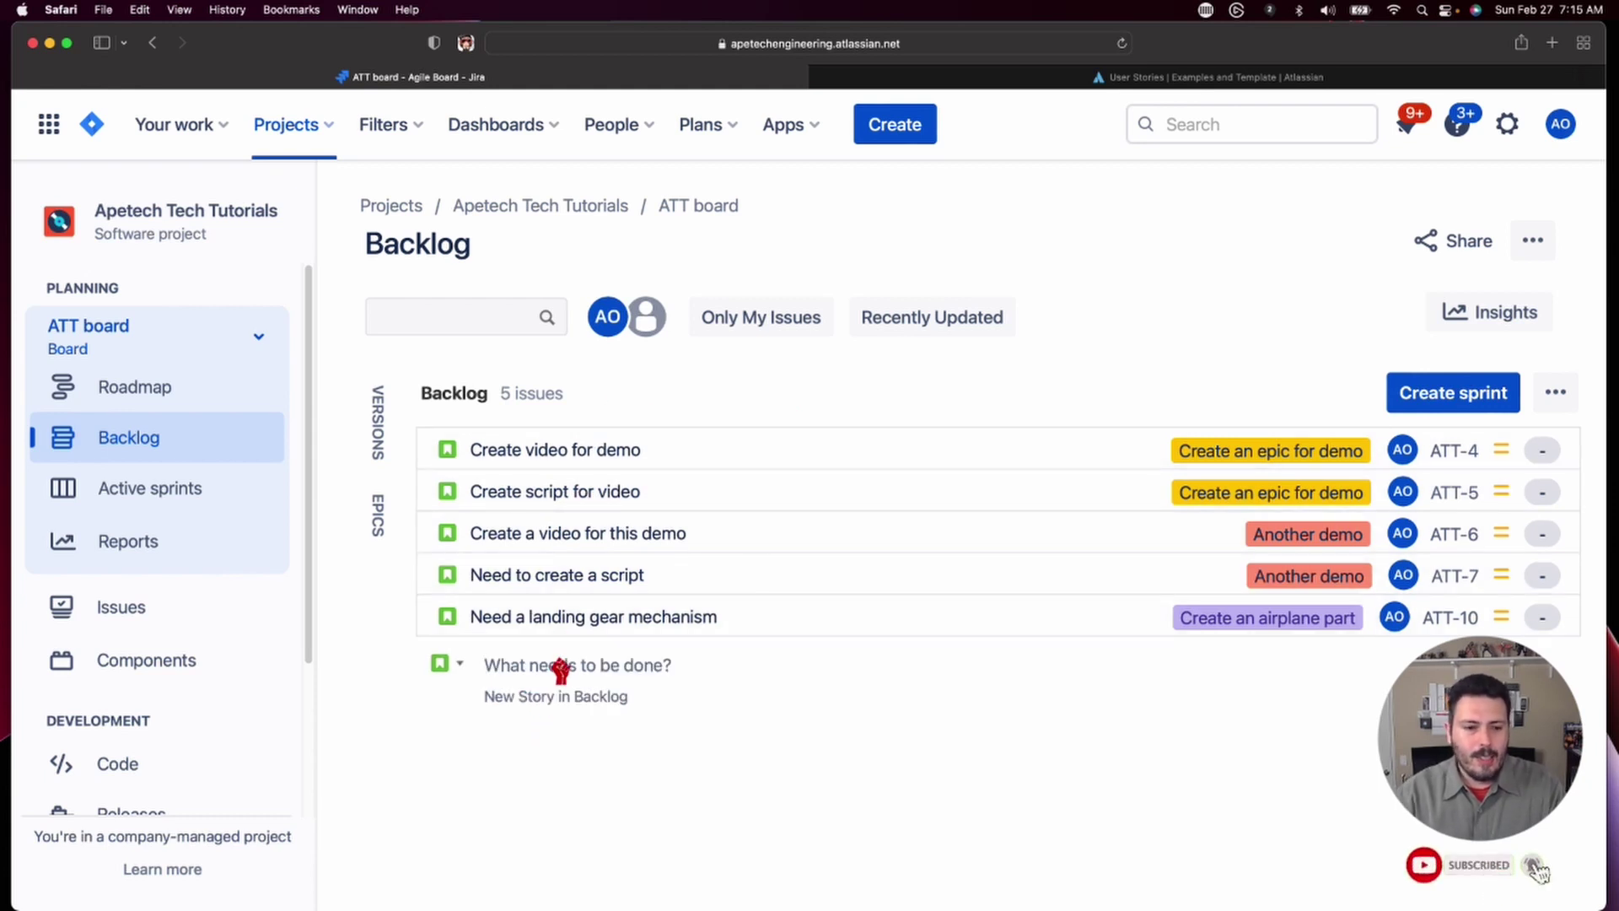
text(Need nose gear for)
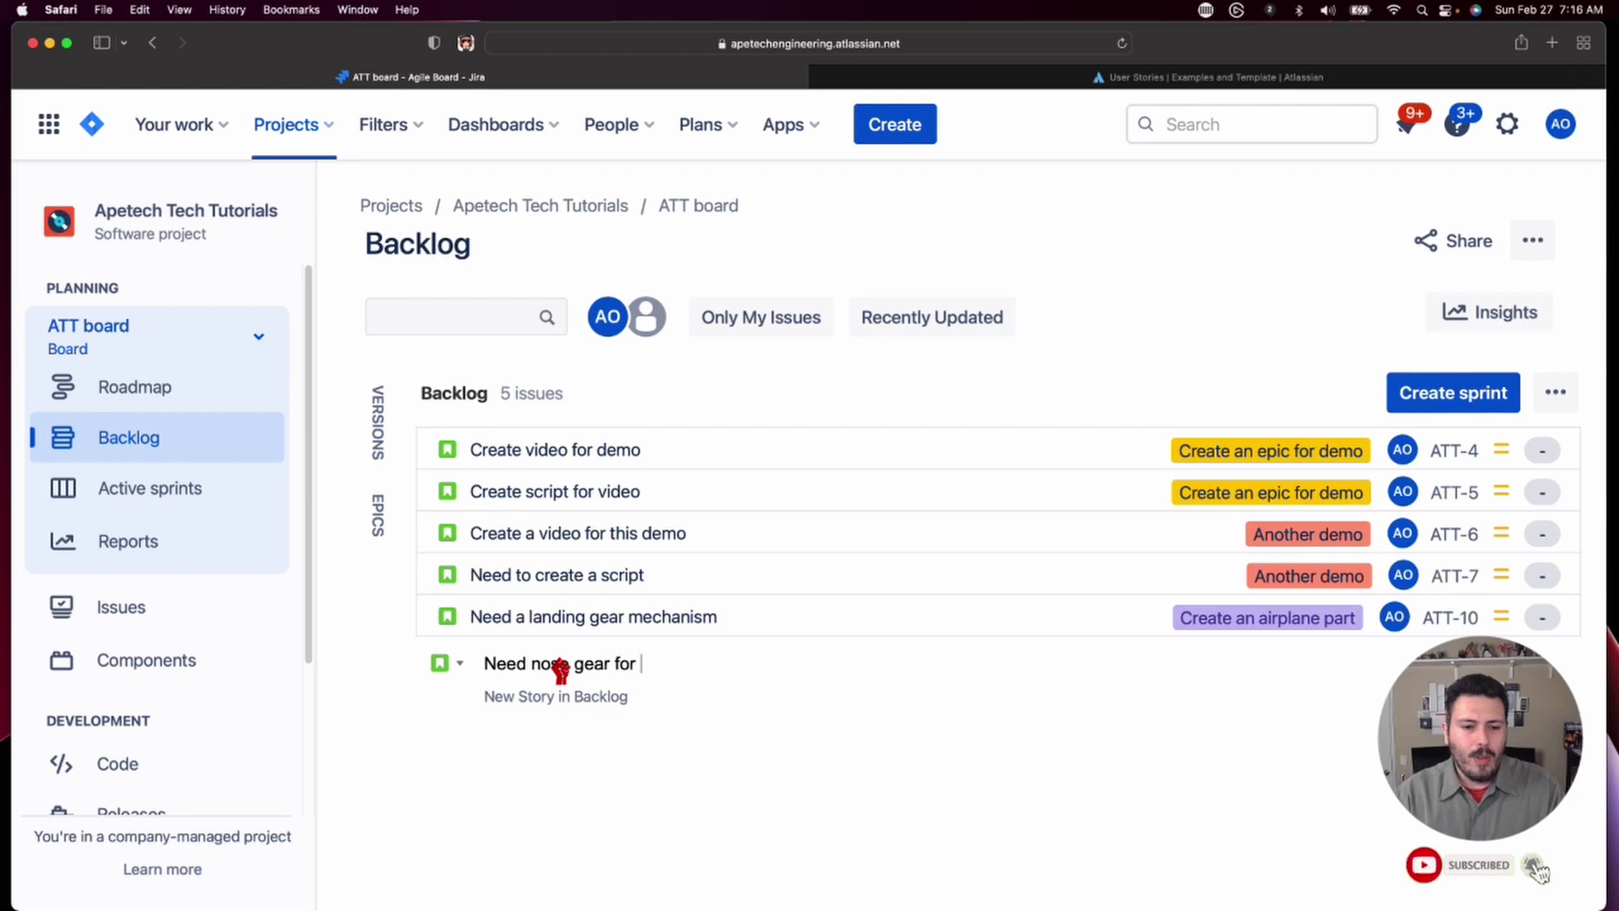
text( aircraft)
key(Return)
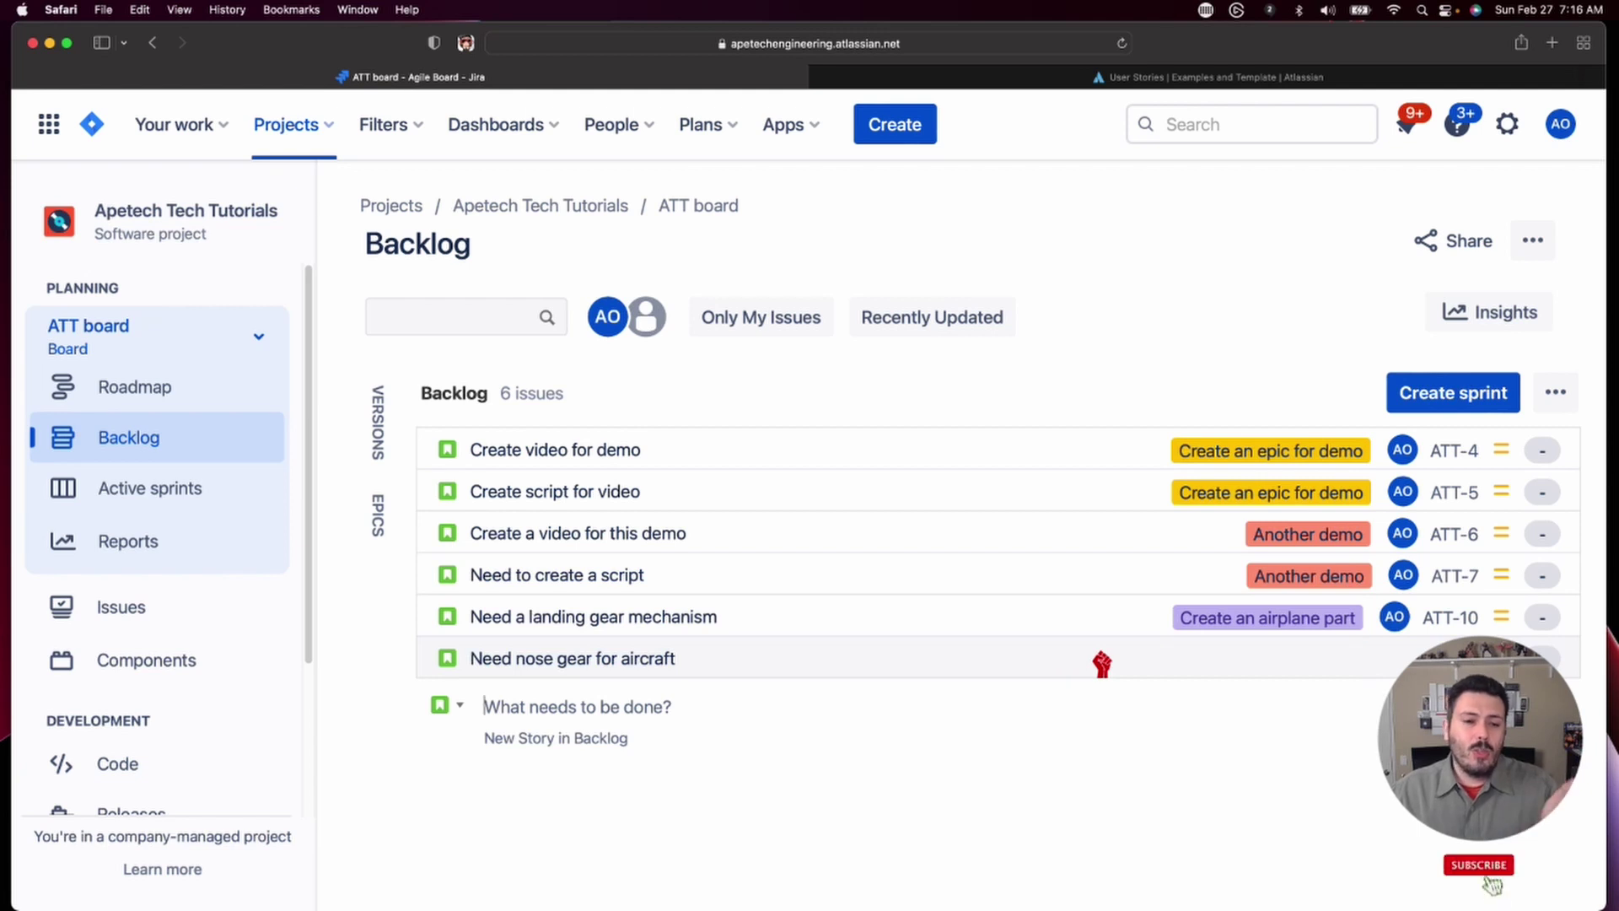
- Drag story ATT-11 onto the Create an airplane part epic in the Epics panel
click(378, 518)
scroll(478, 581, down, 10)
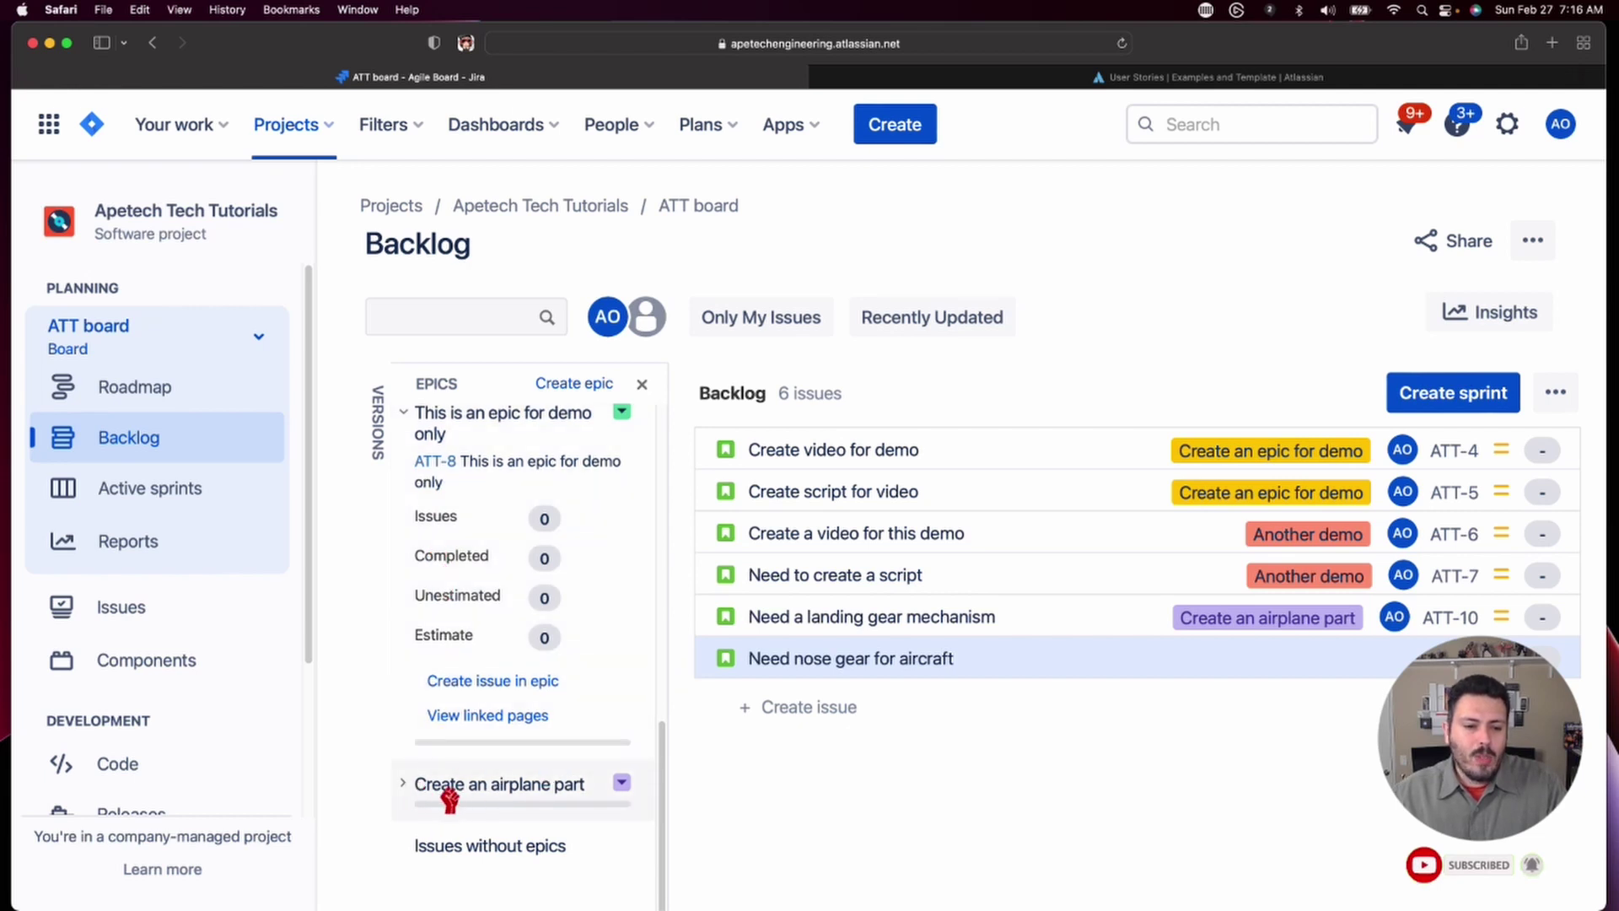
drag(885, 659, 513, 811)
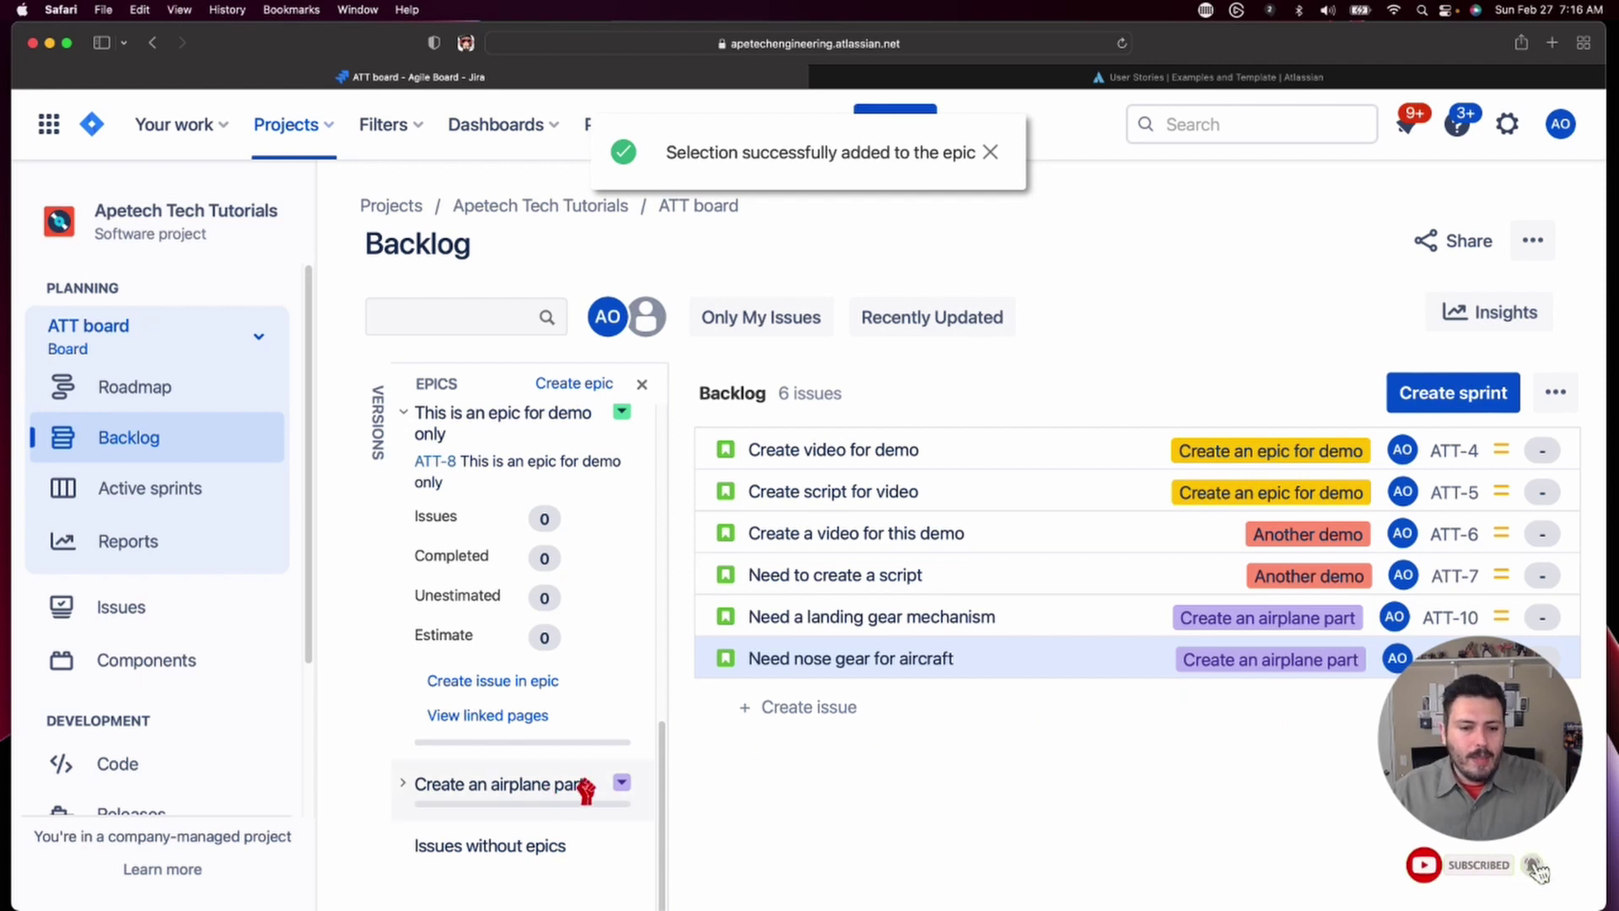
- Open the nose gear story ATT-11's details and scroll through them
click(777, 660)
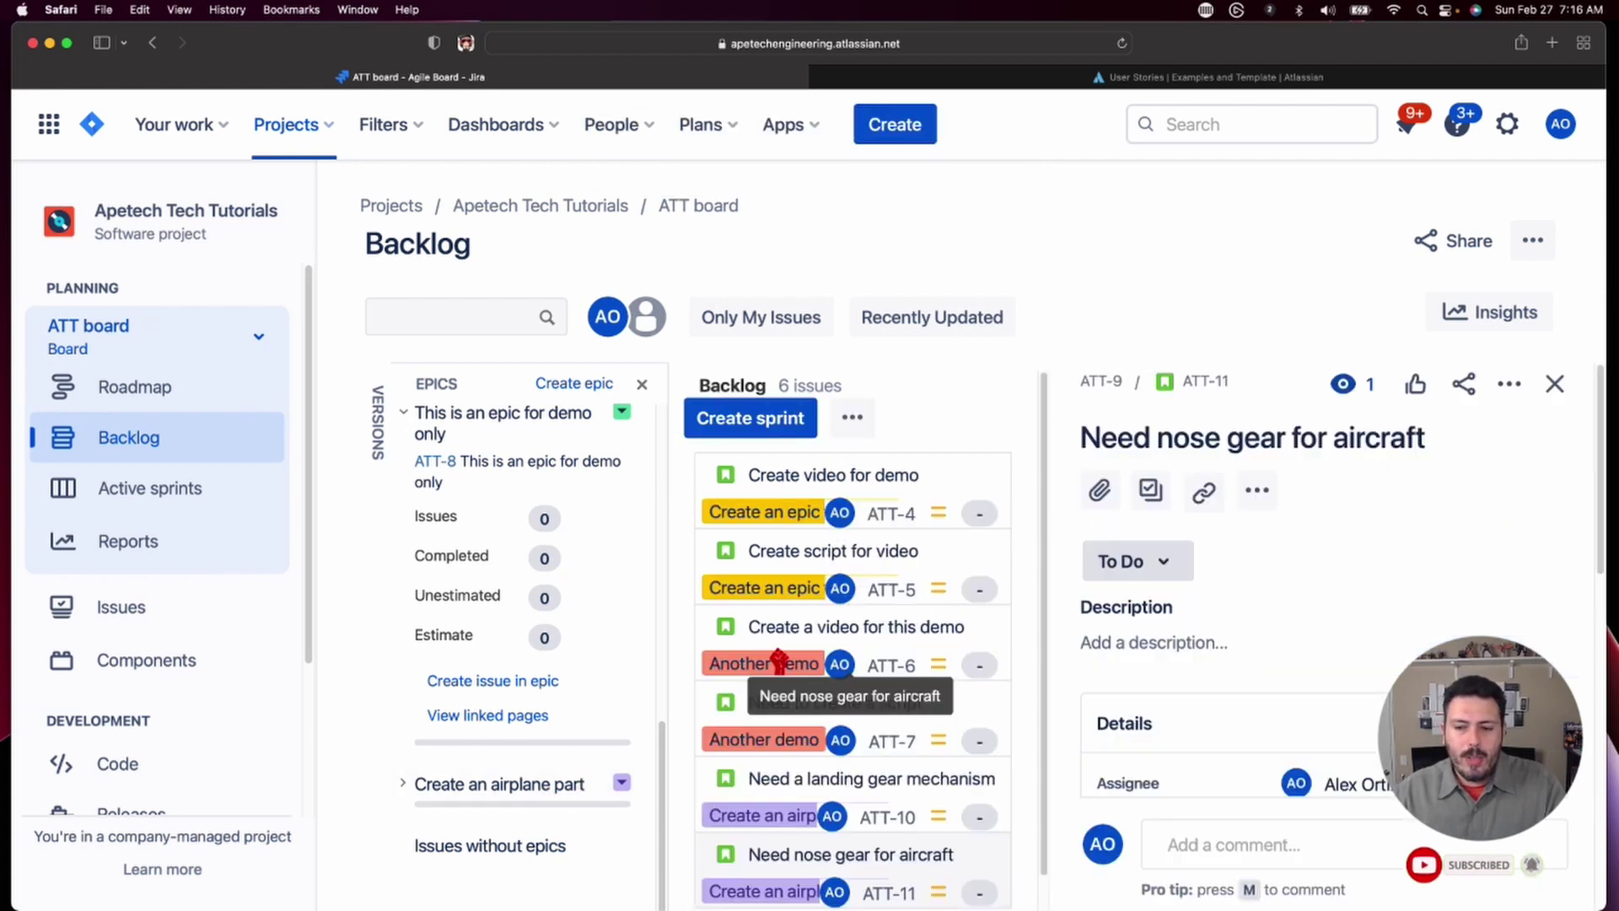
scroll(1240, 696, down, 10)
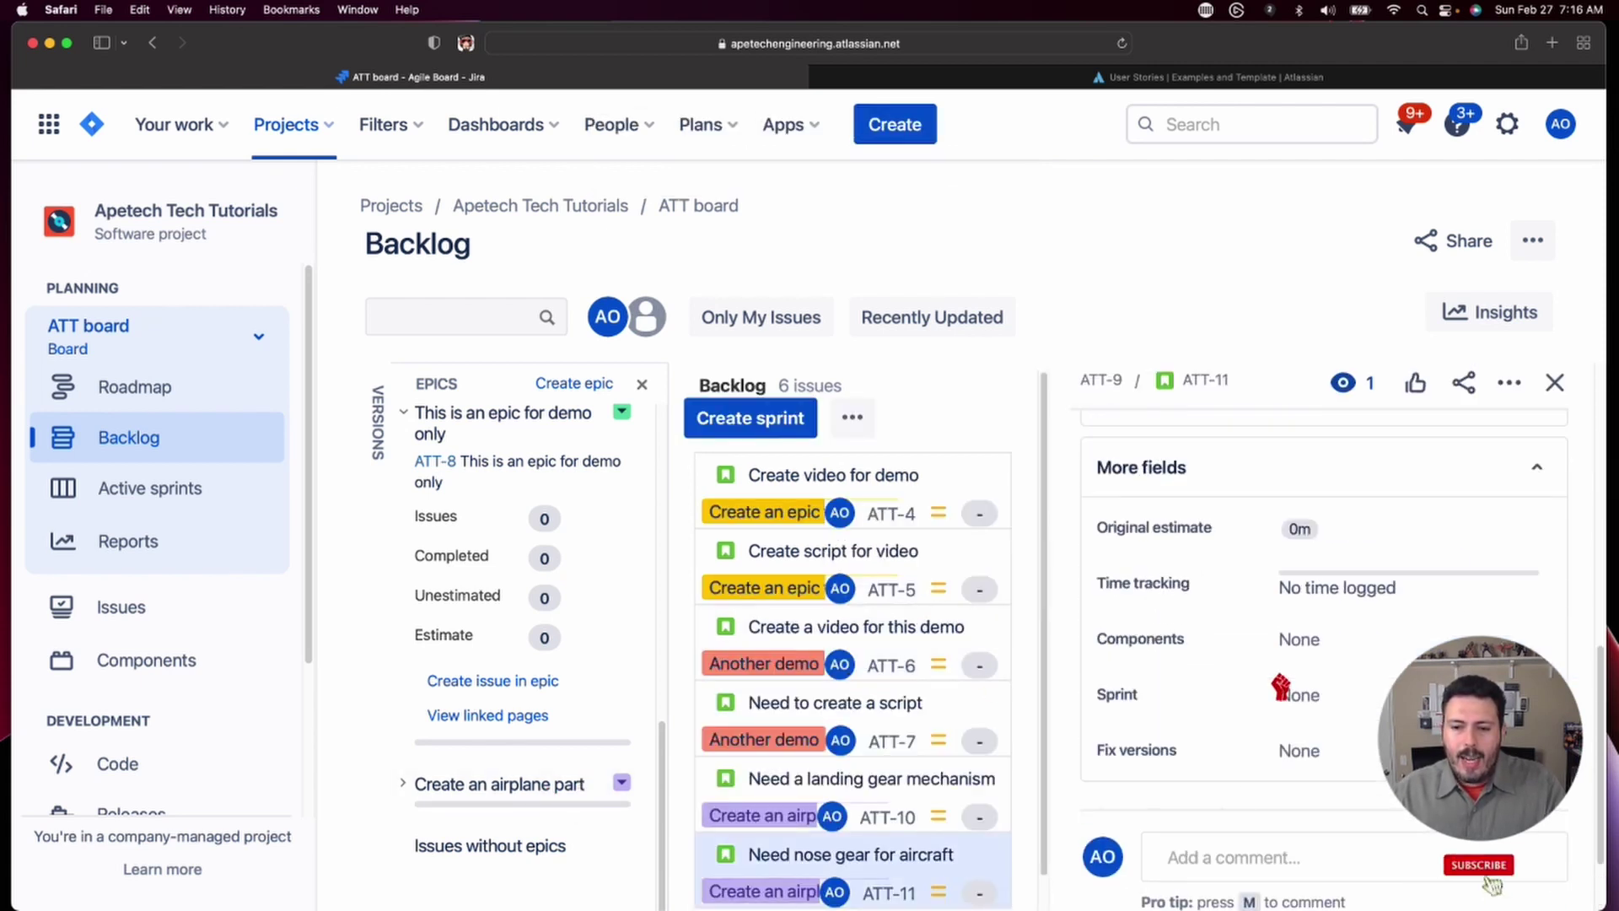
scroll(1280, 687, up, 5)
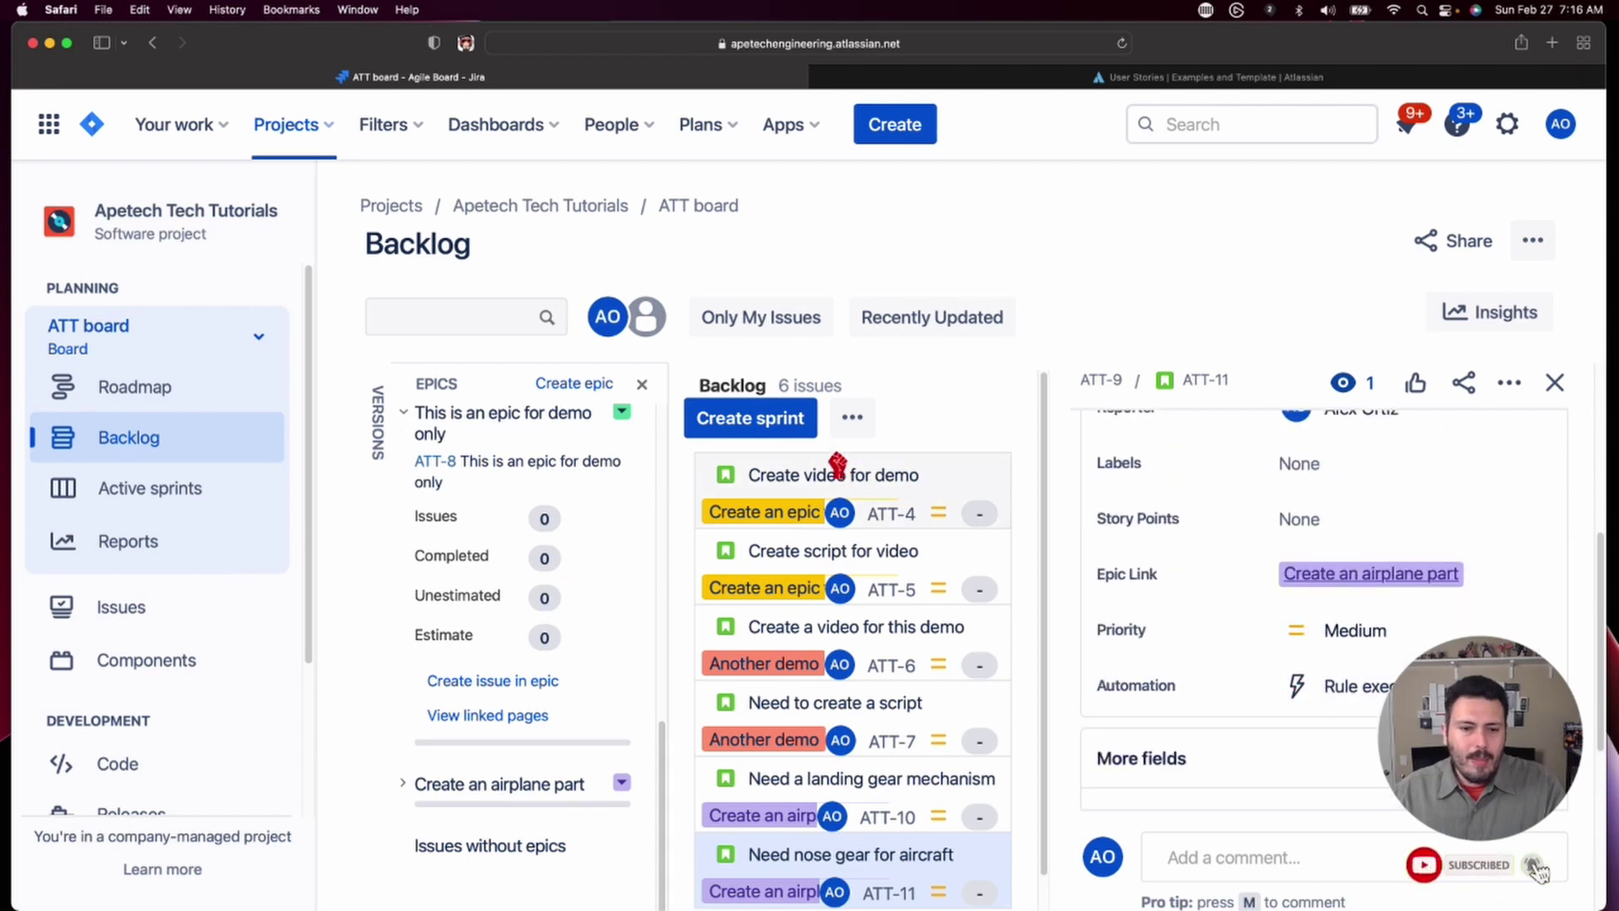
scroll(817, 622, down, 2)
- Create backlog story 'Need tail gear for aircraft'
click(798, 869)
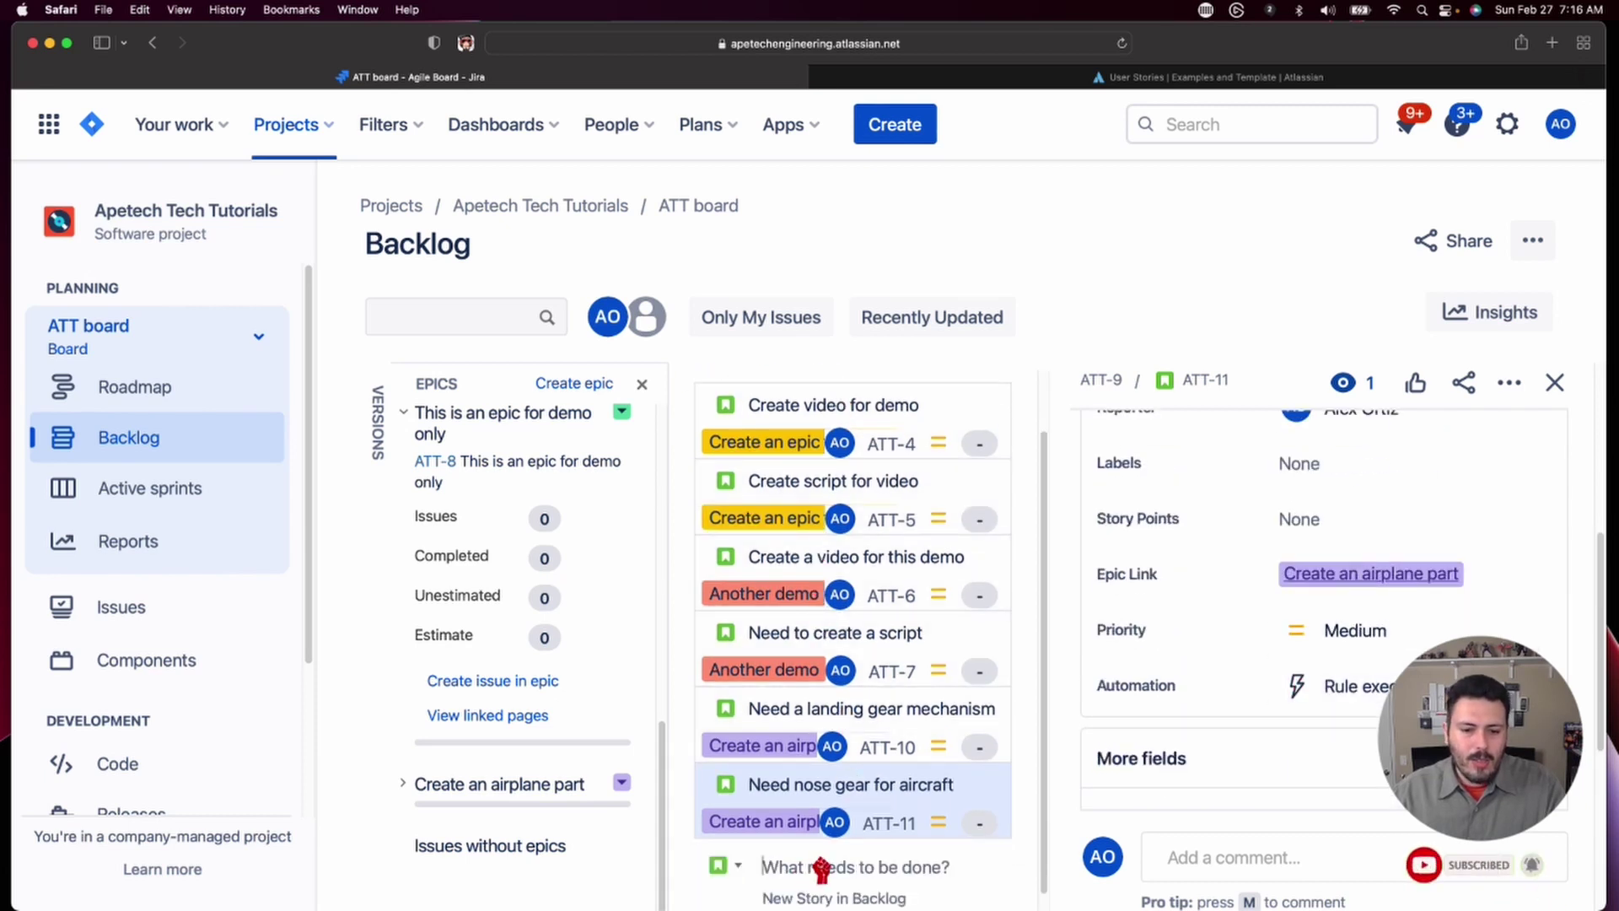
text(Need)
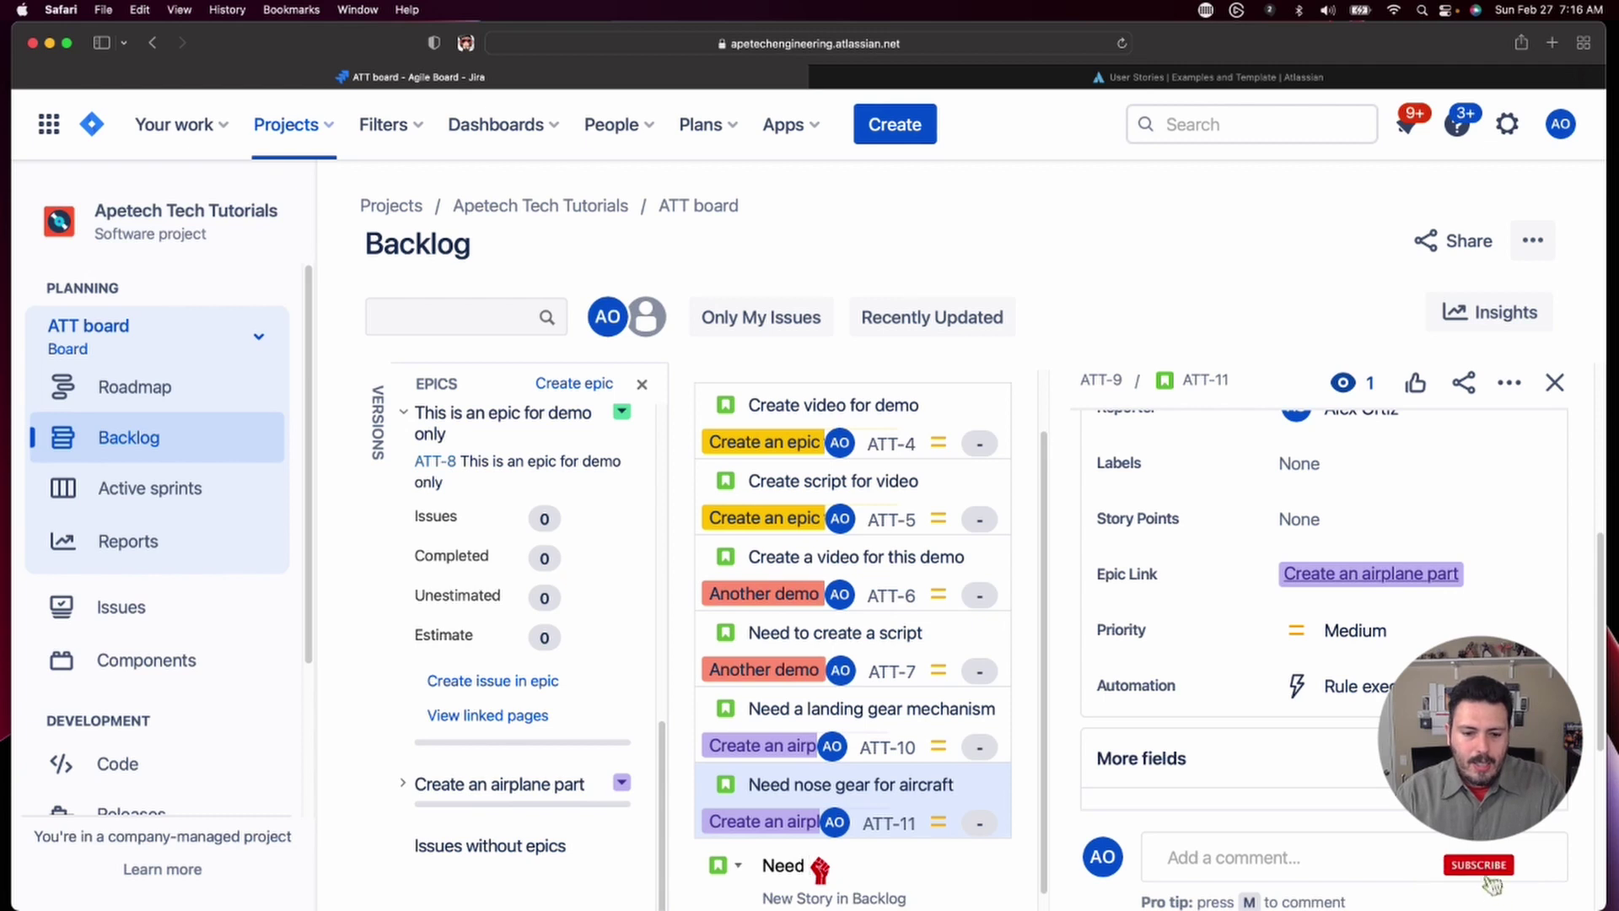
text( tail gear for air)
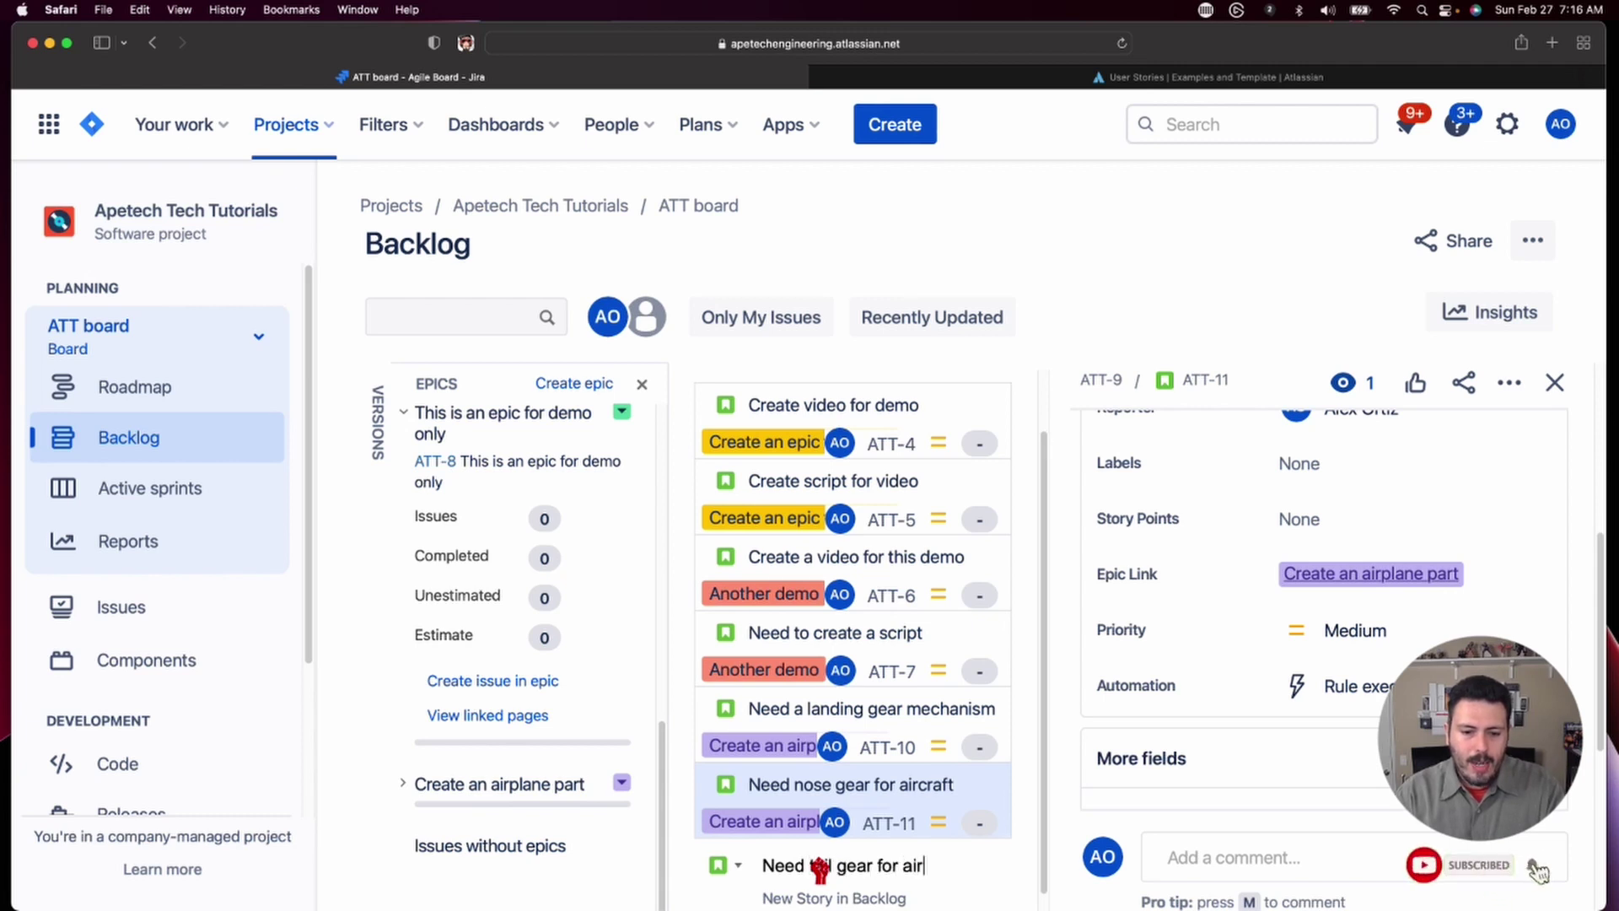
text(craft)
key(Return)
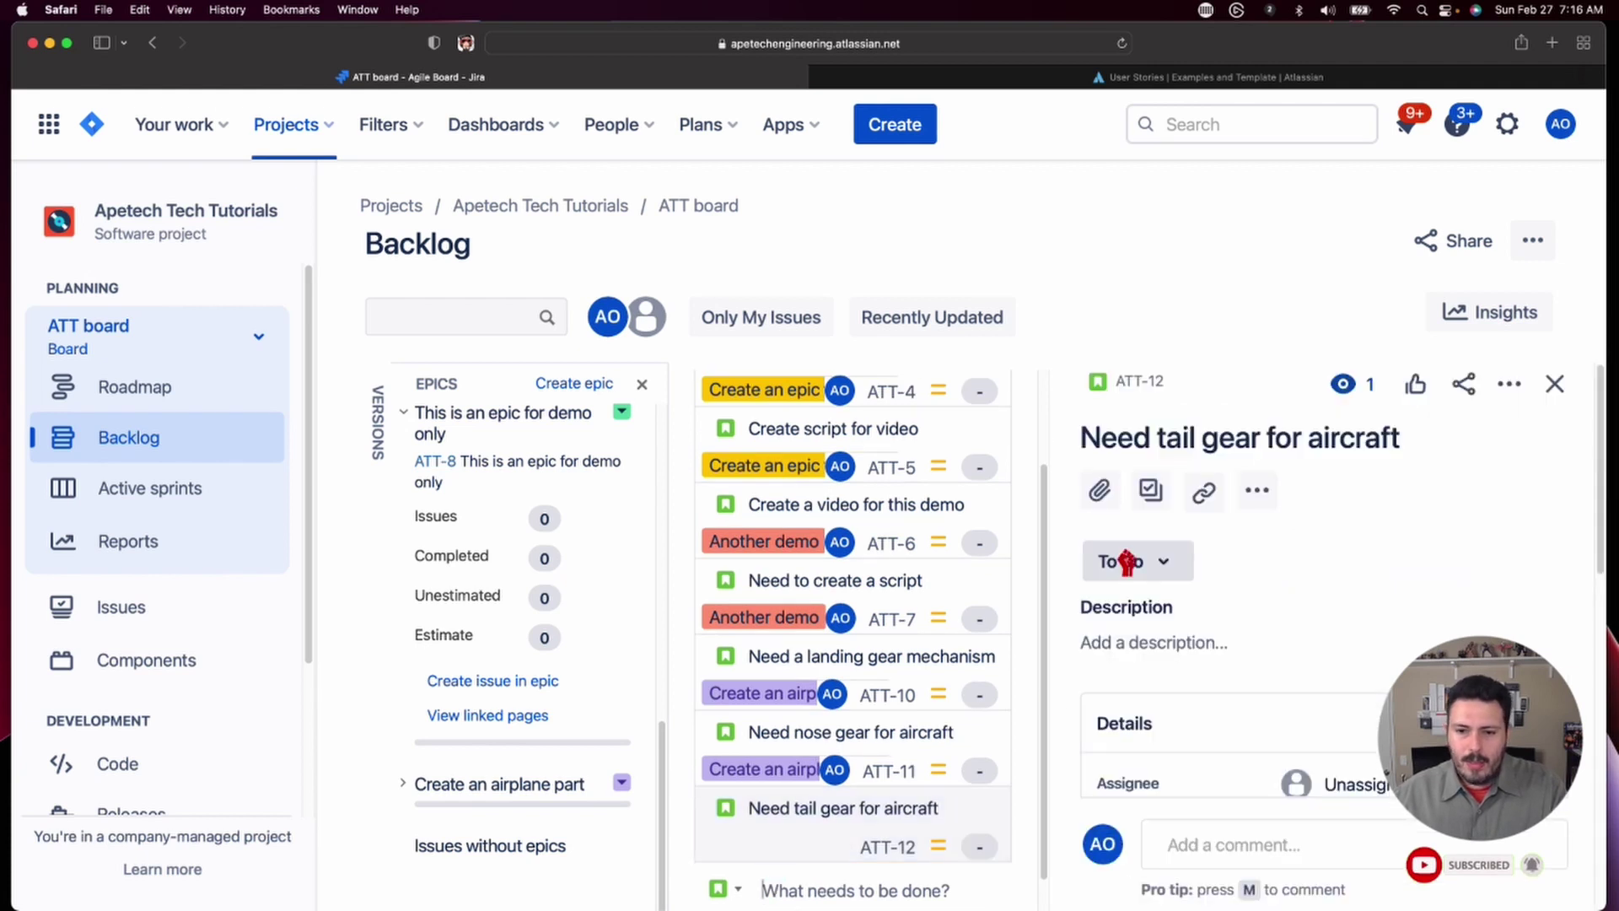
- Set the tail gear story's Epic Link to Create an airplane part
scroll(1323, 498, down, 5)
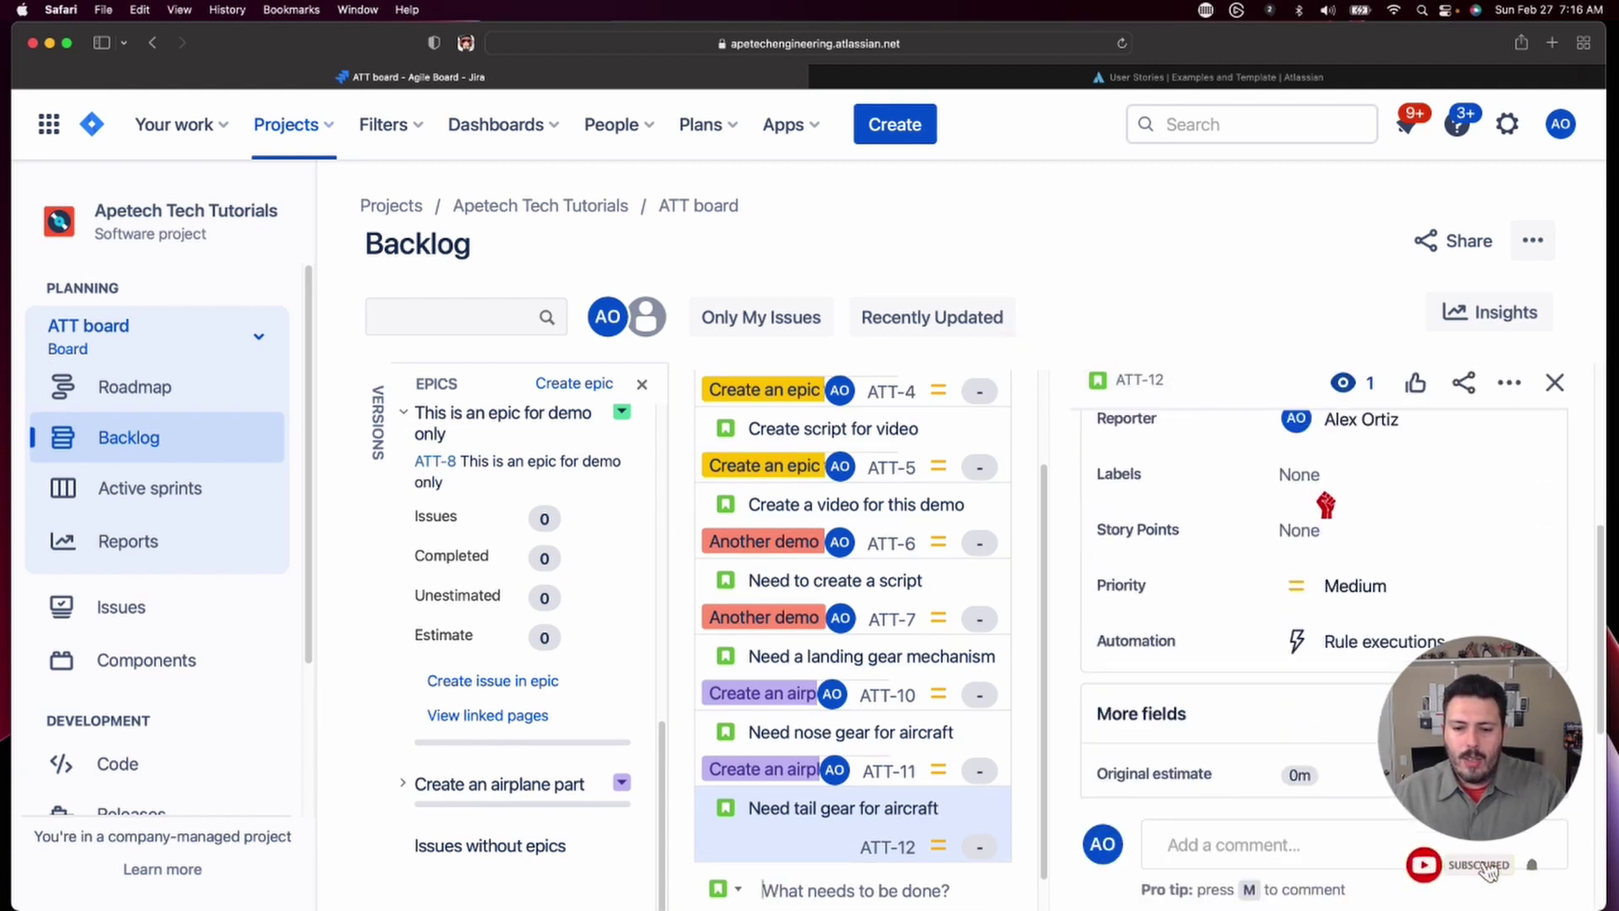
scroll(1335, 582, down, 3)
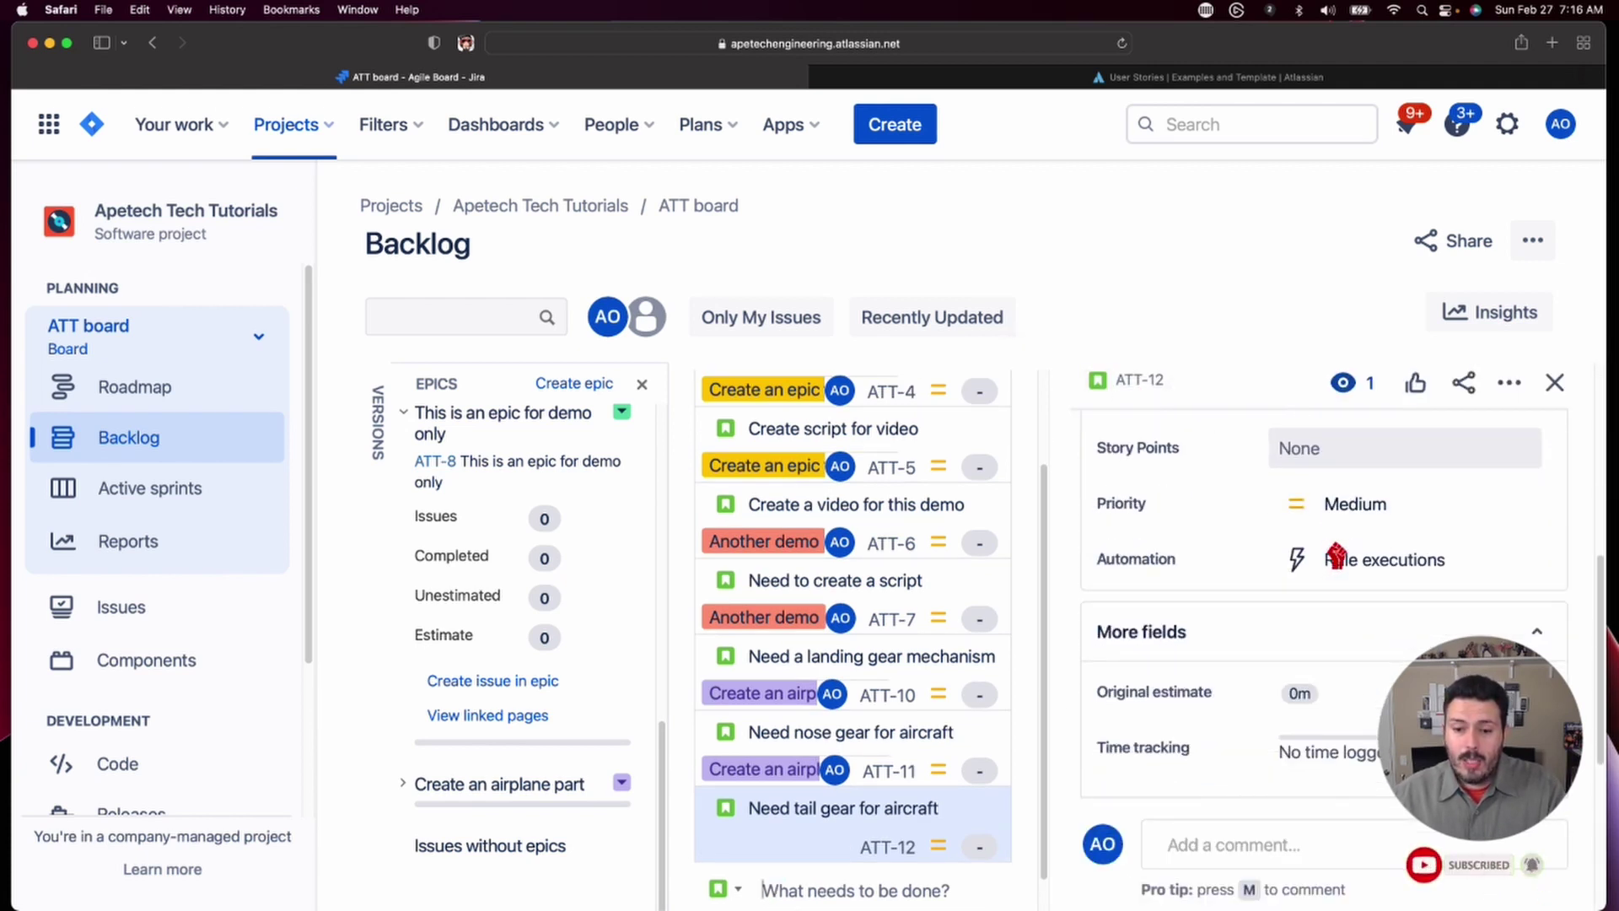
scroll(1335, 582, down, 4)
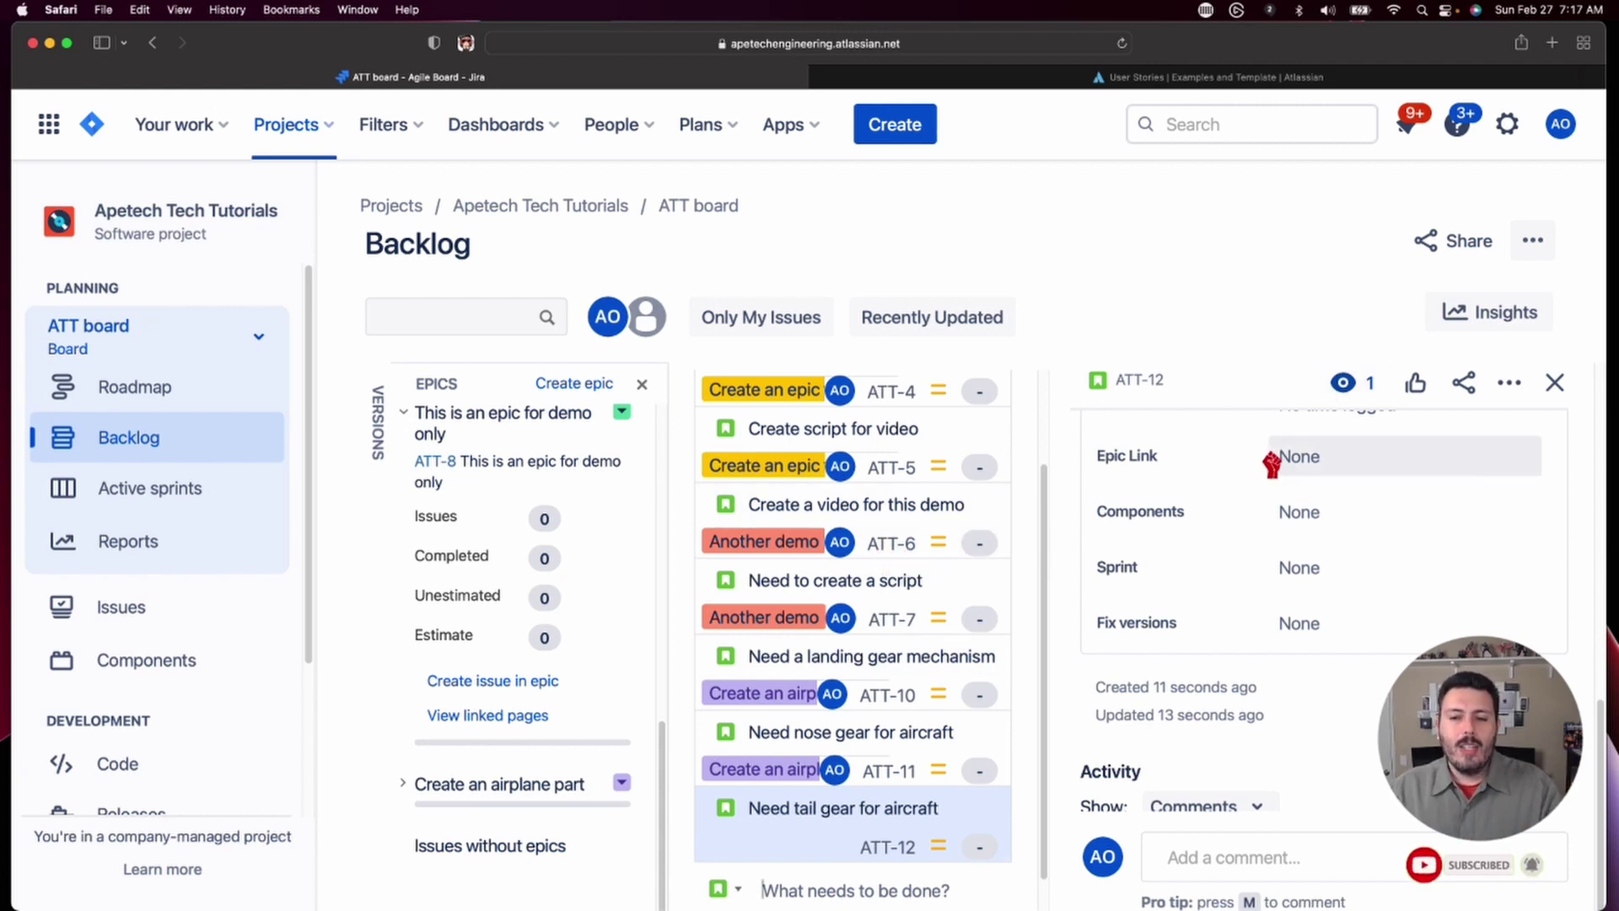
click(1356, 460)
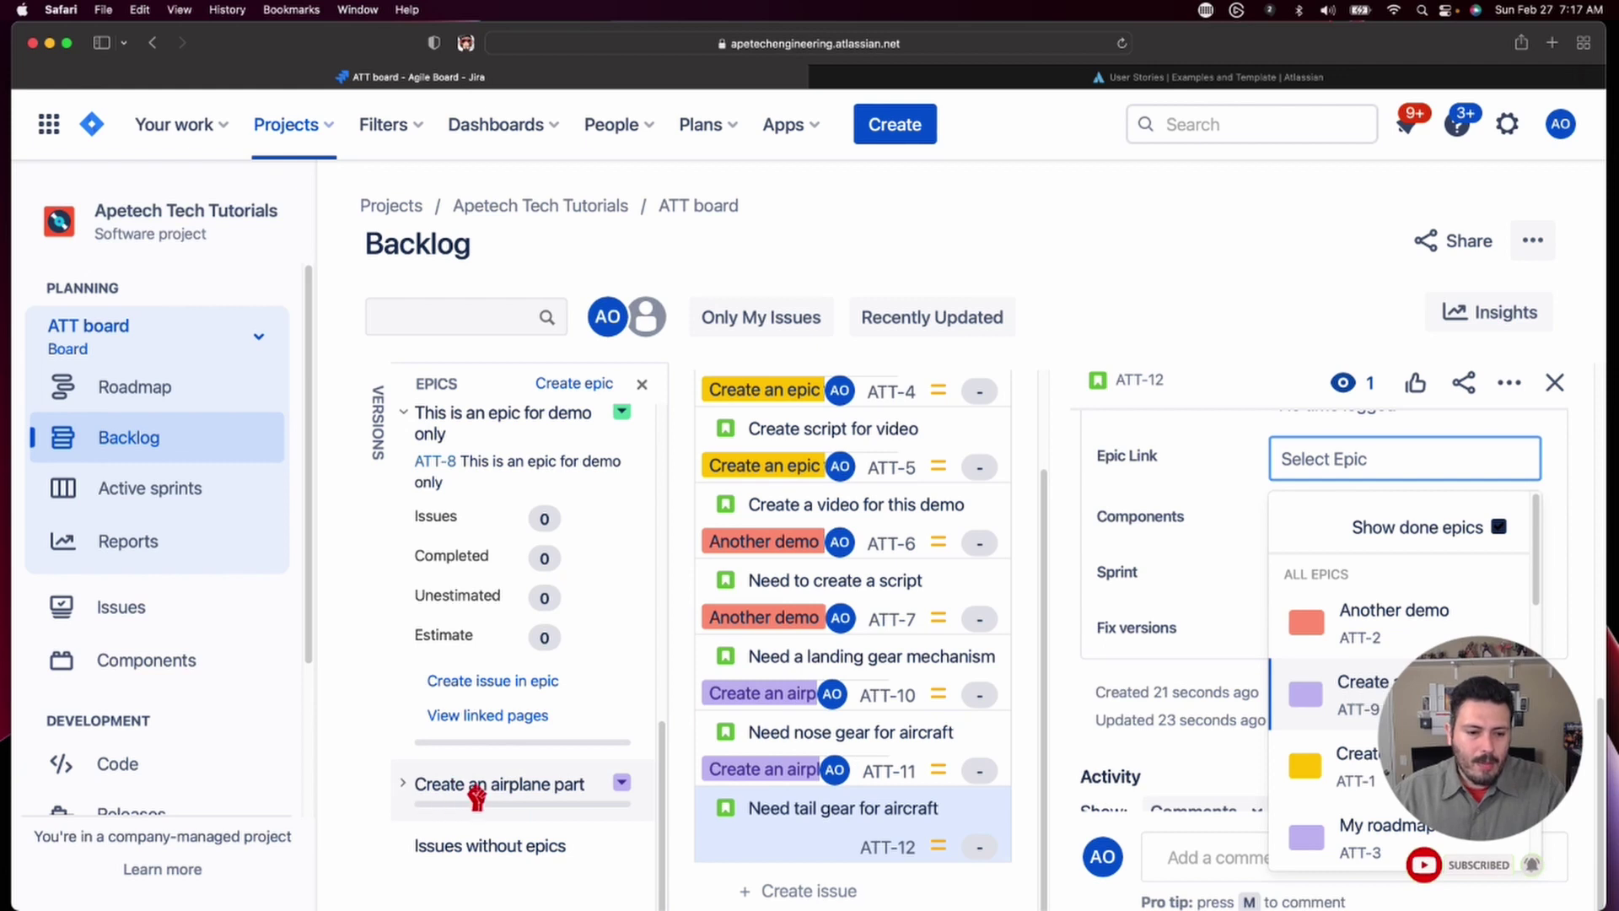
click(399, 789)
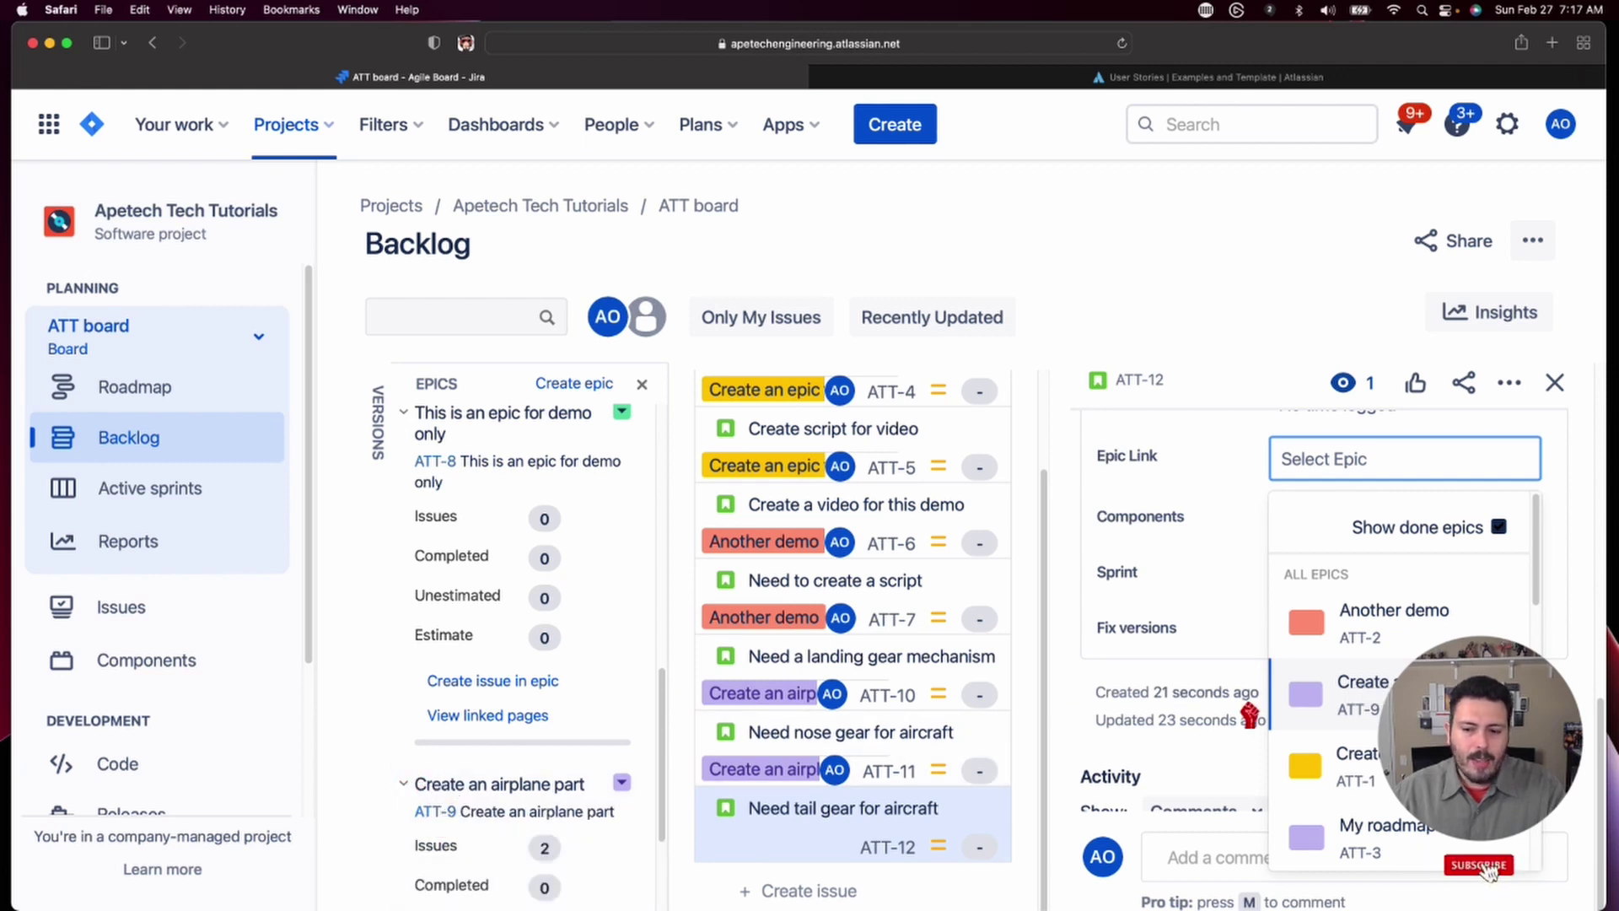
click(1360, 704)
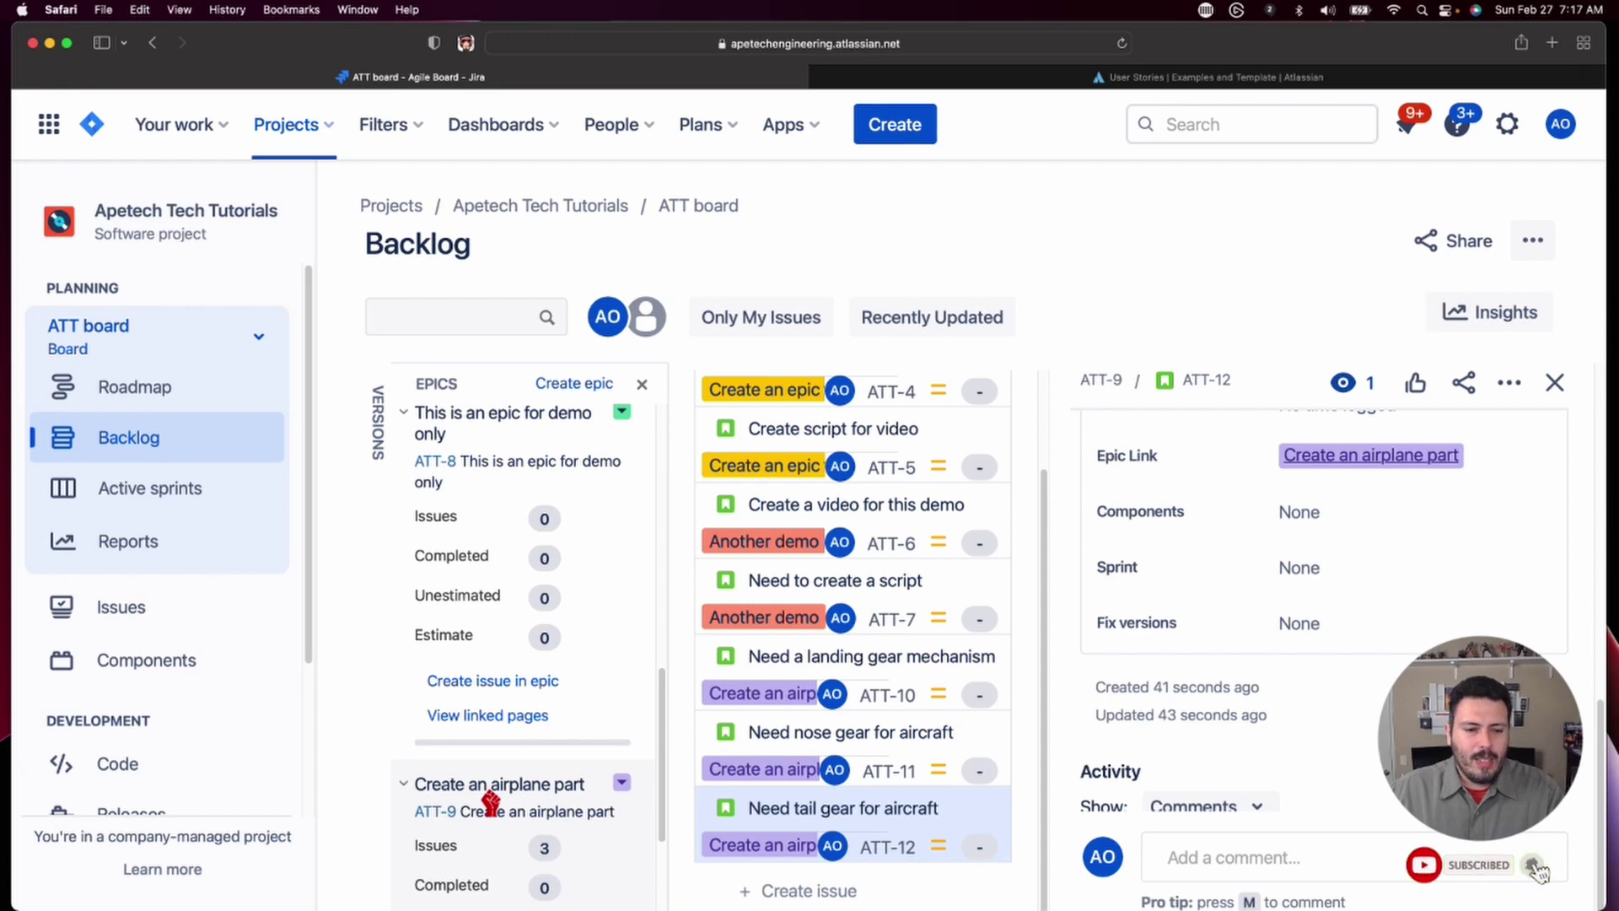
- Open epic ATT-9 and add Story 'Need to create wings for aircraft' to its issues
click(436, 810)
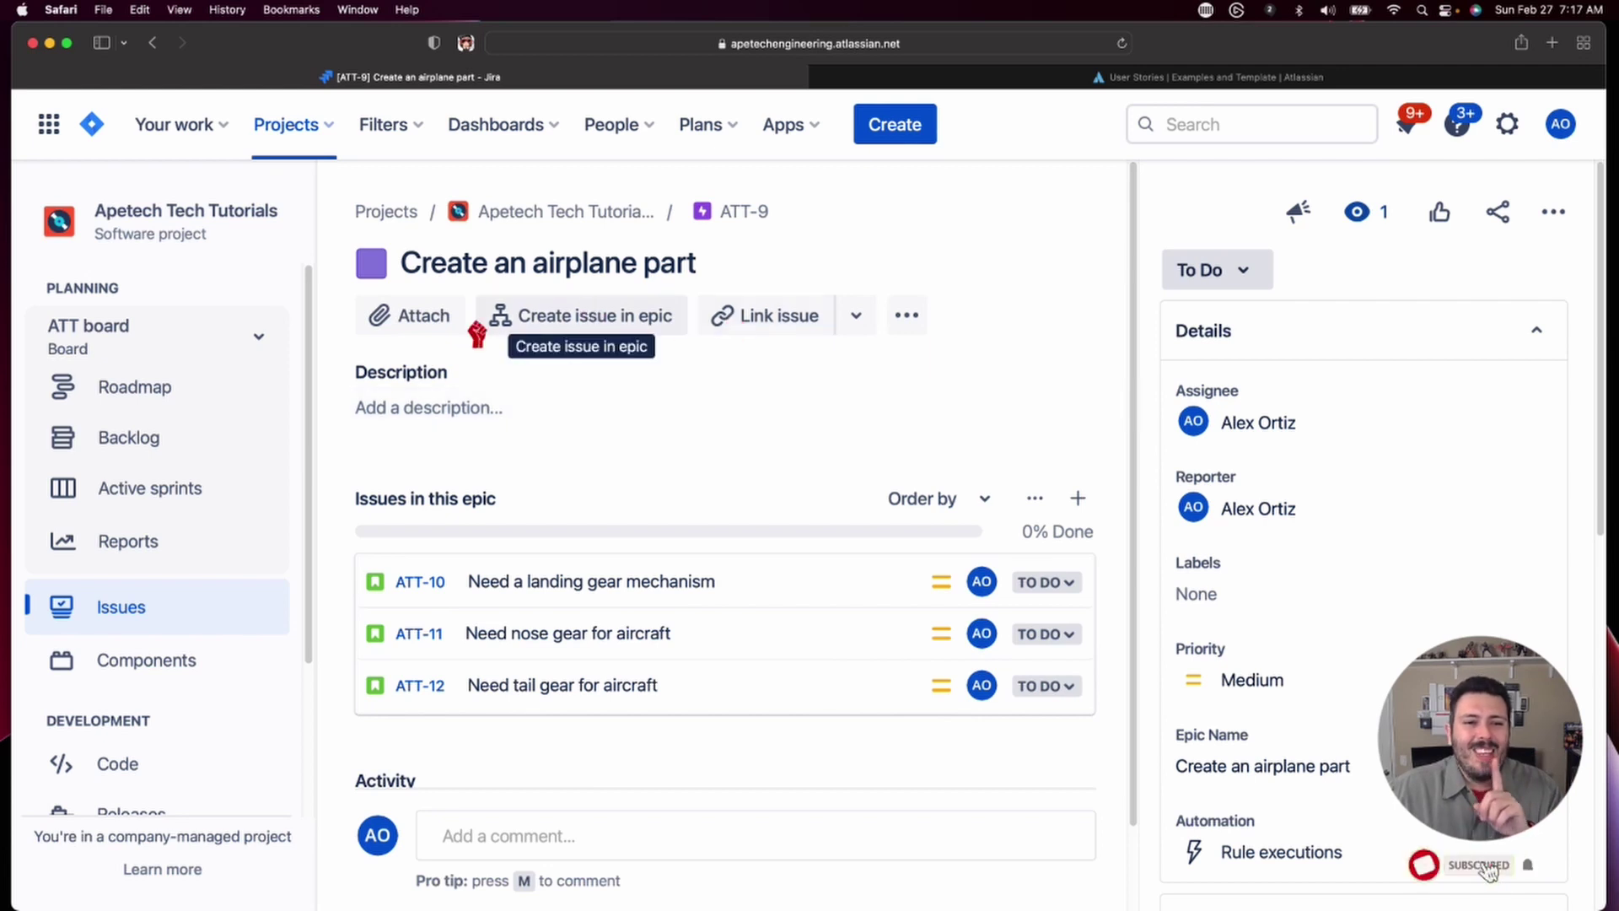
click(585, 317)
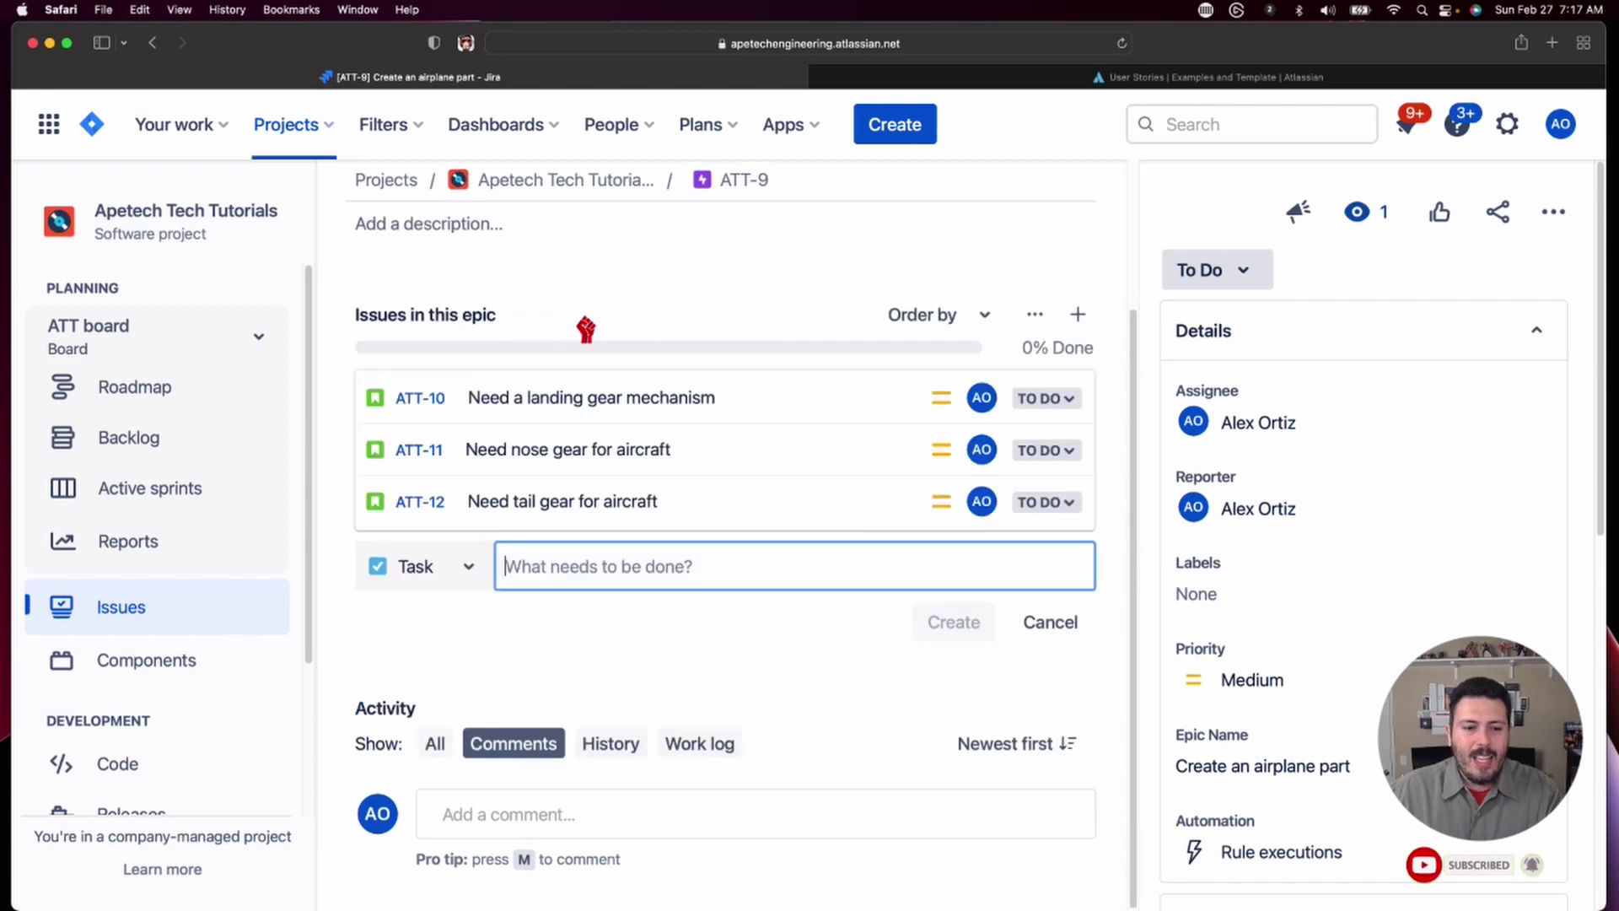
click(462, 567)
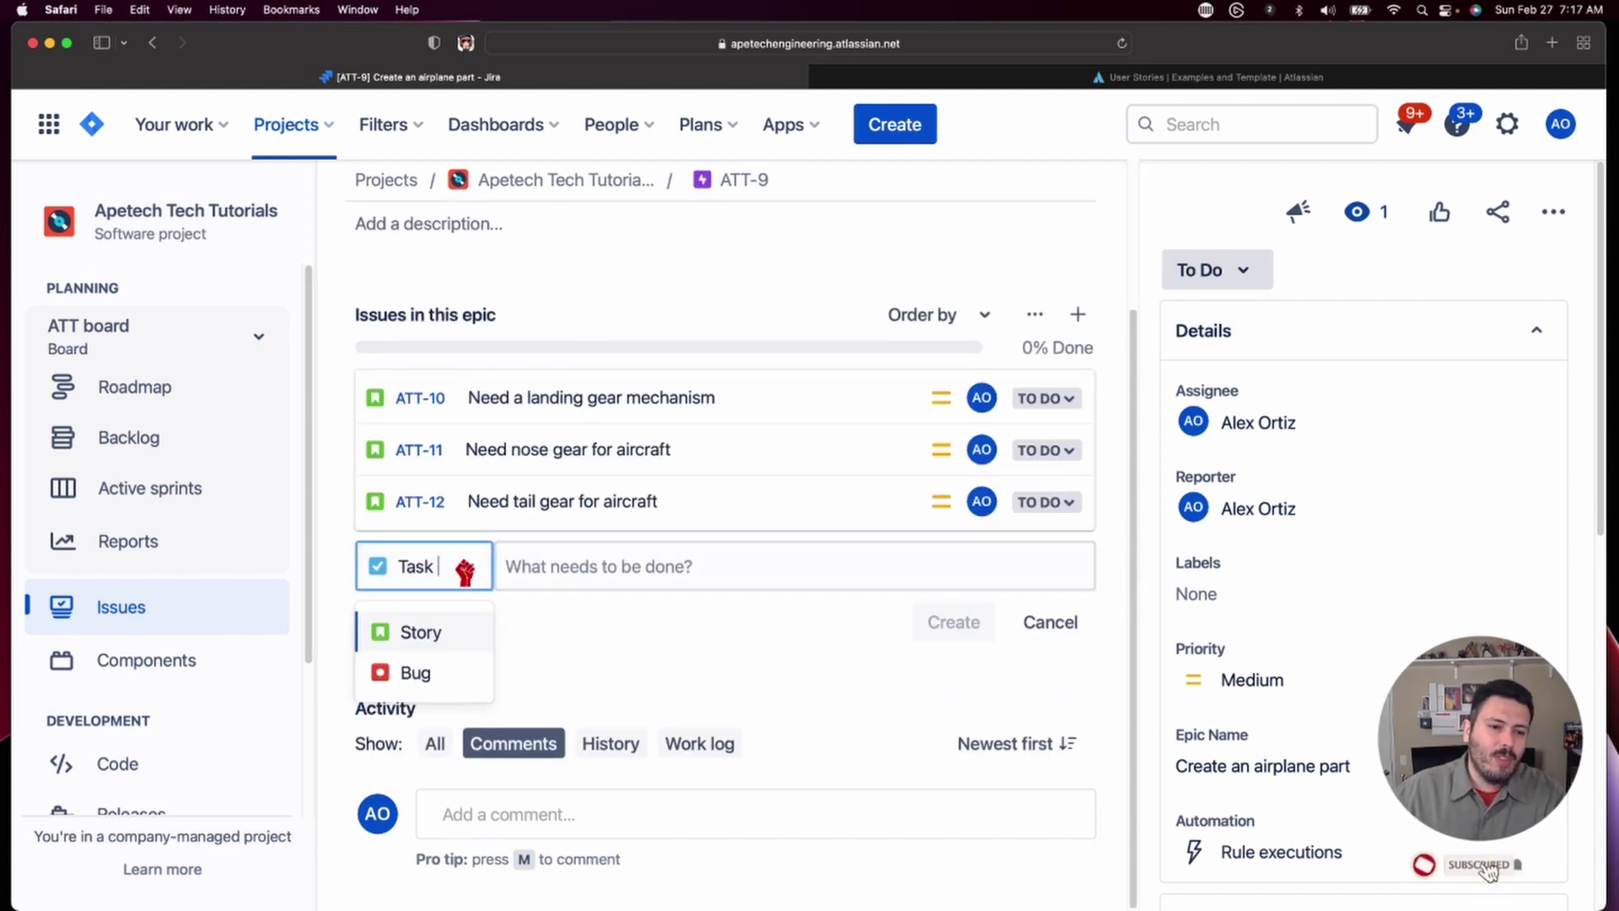
click(424, 637)
click(628, 570)
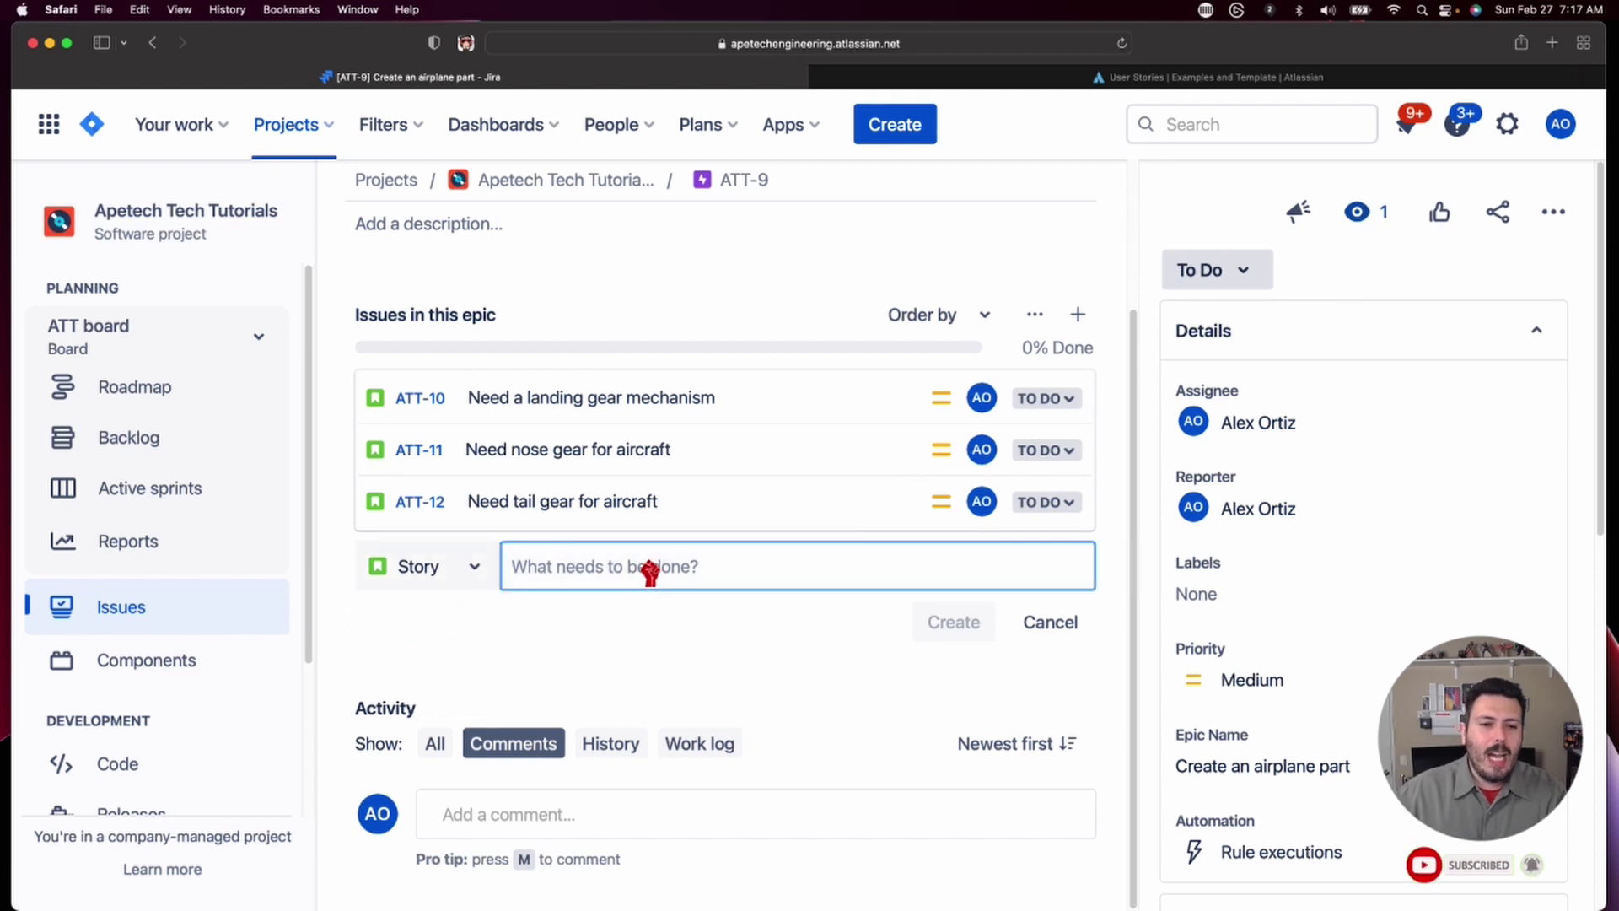
text(Need )
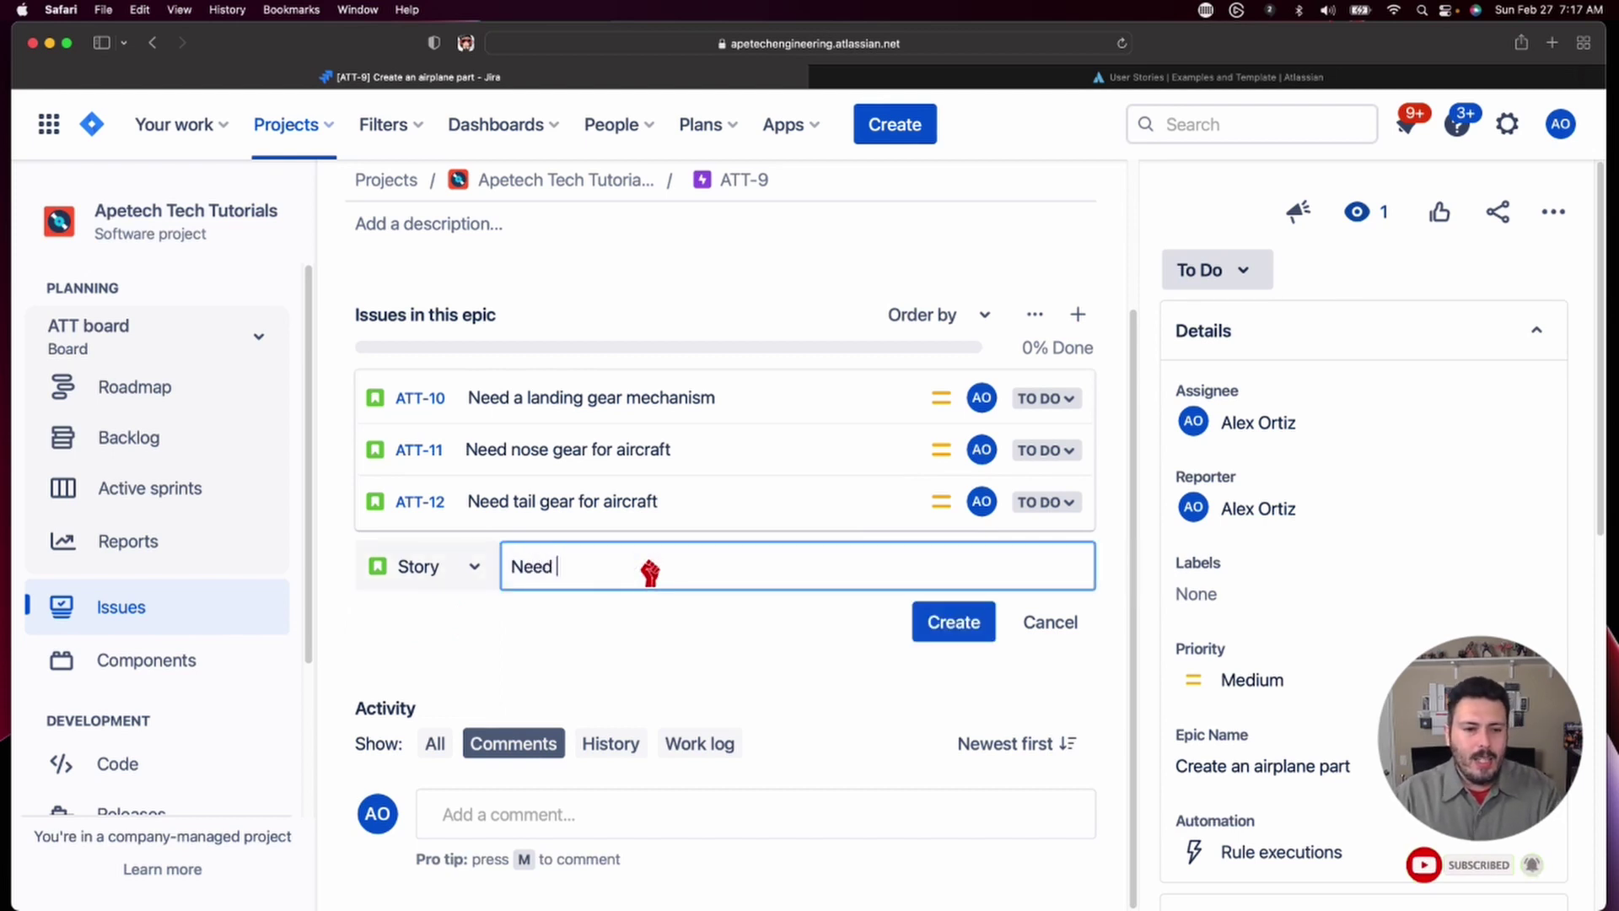
text(to create wings for aircraft)
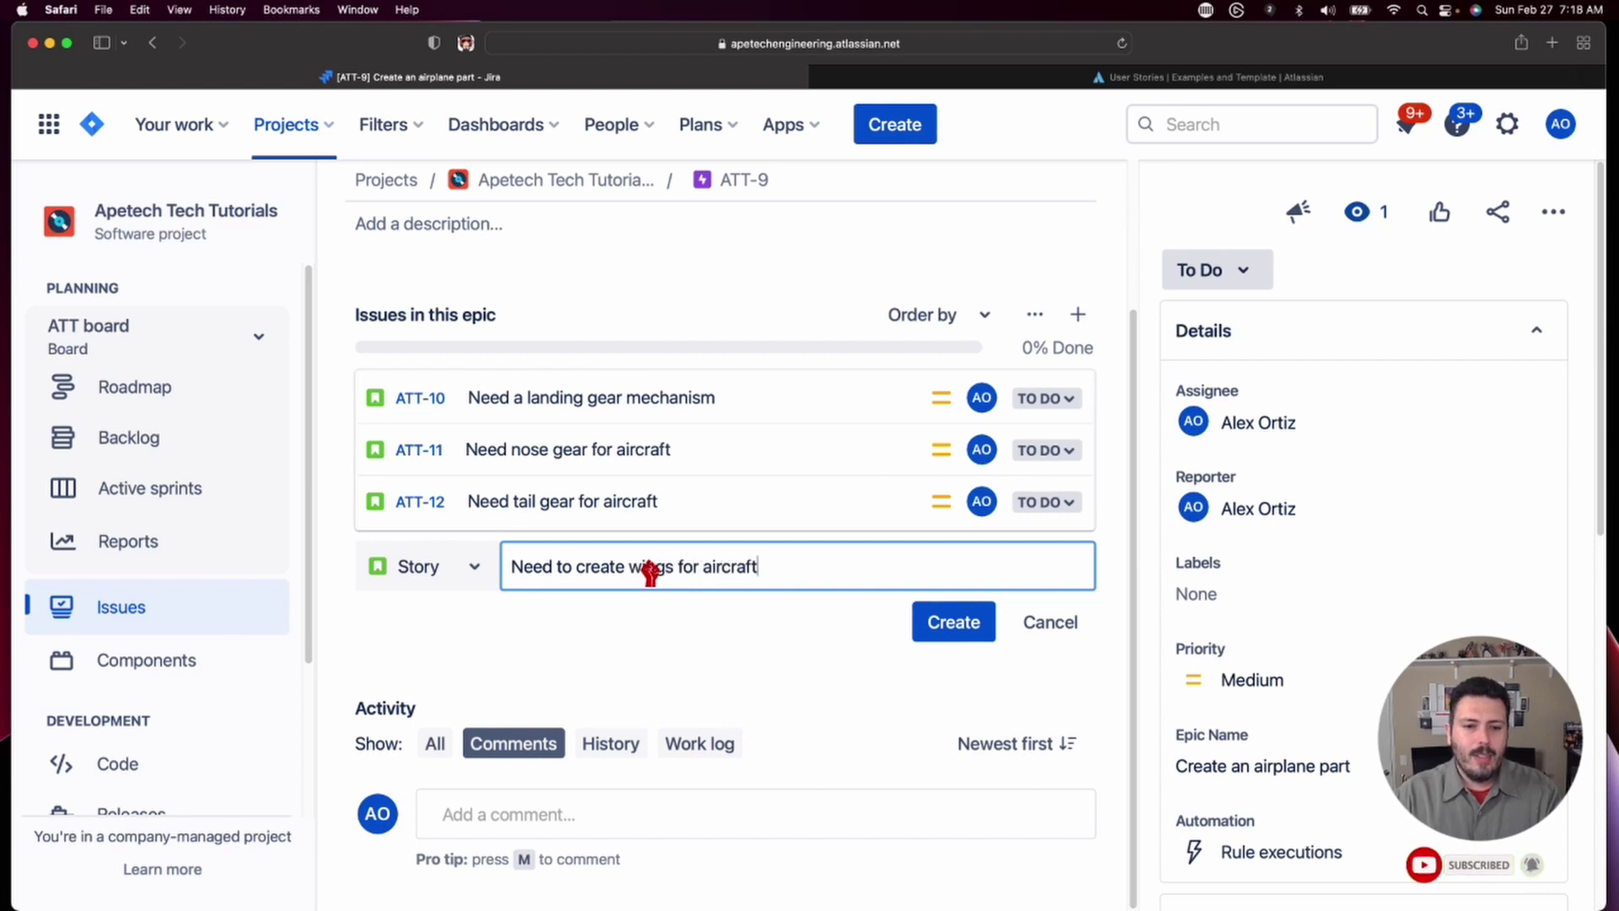
key(Return)
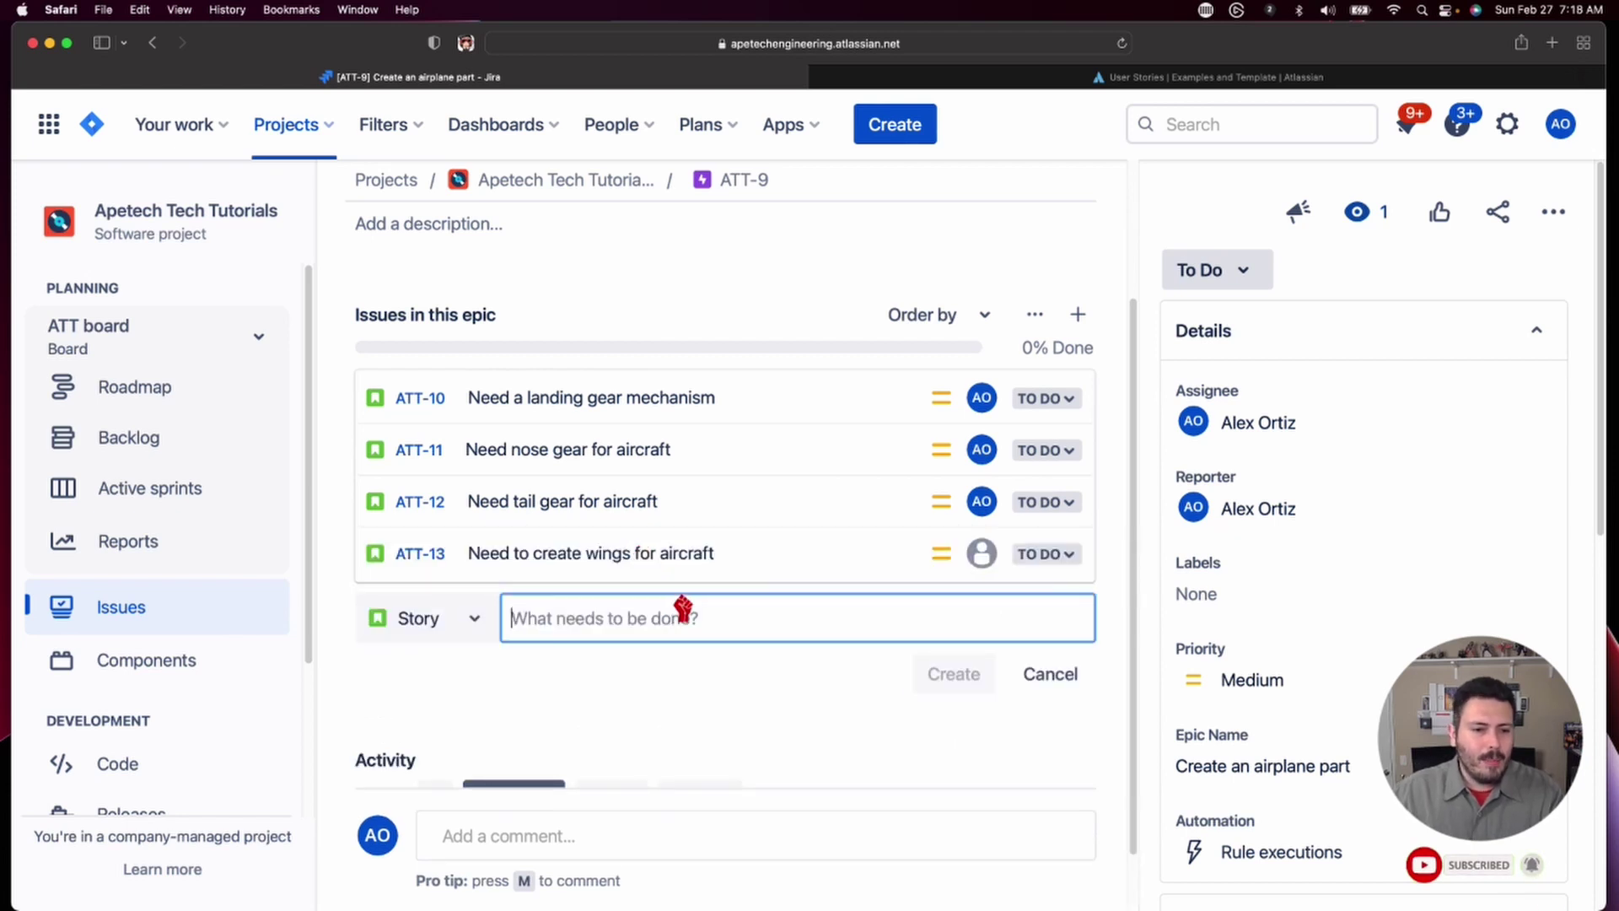
- Open ATT-13 to confirm its Epic Link, then return to epic ATT-9
click(607, 710)
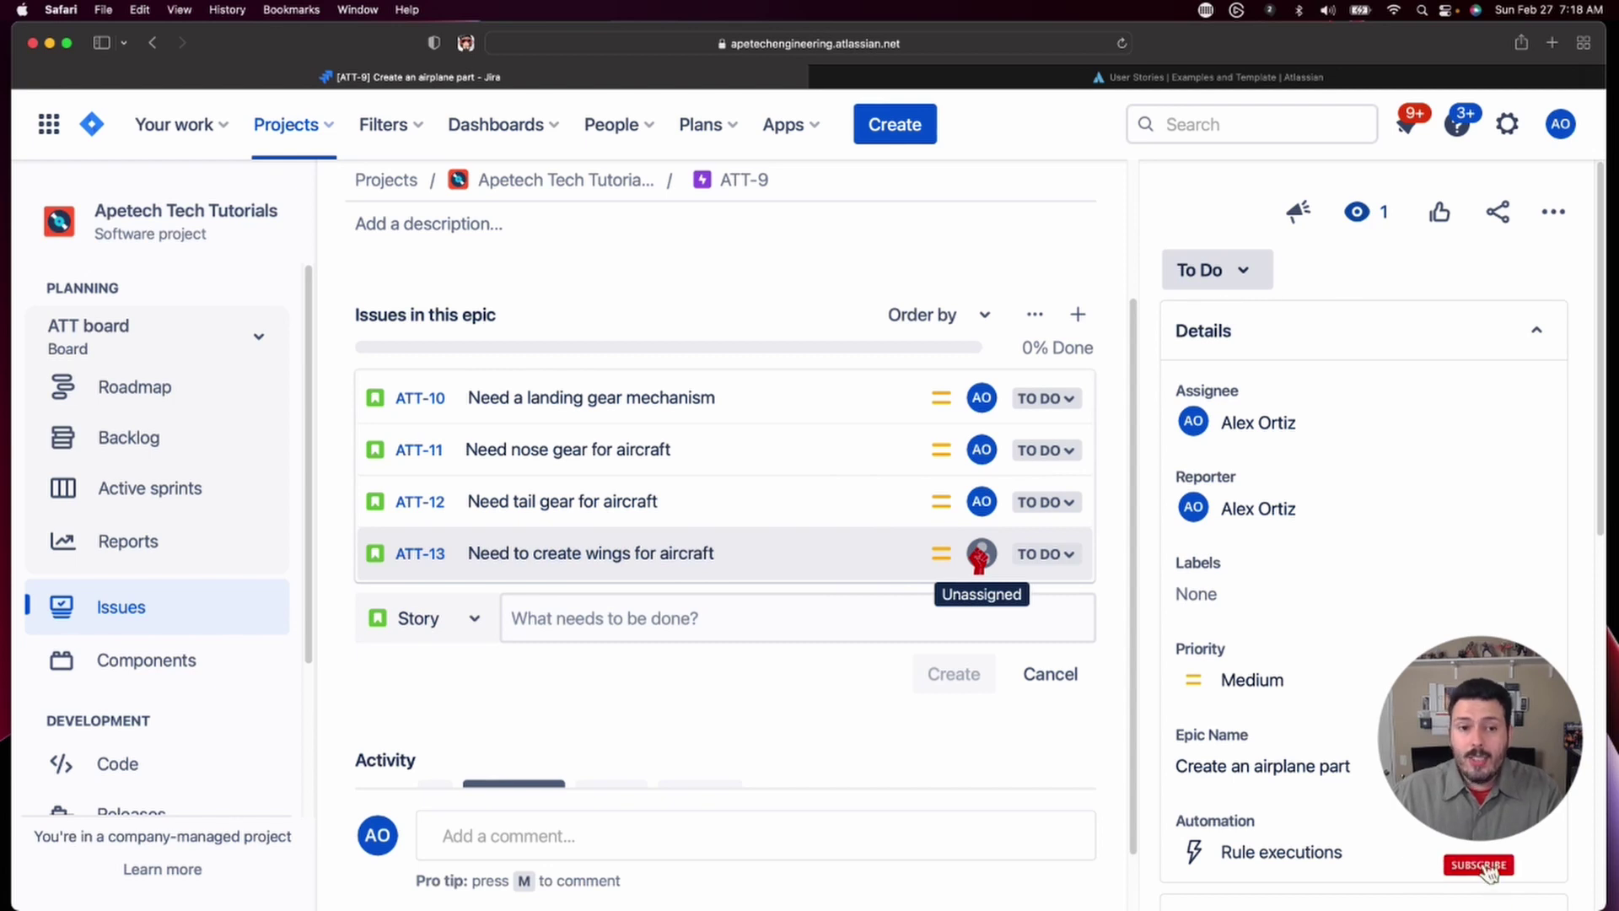
scroll(881, 553, up, 3)
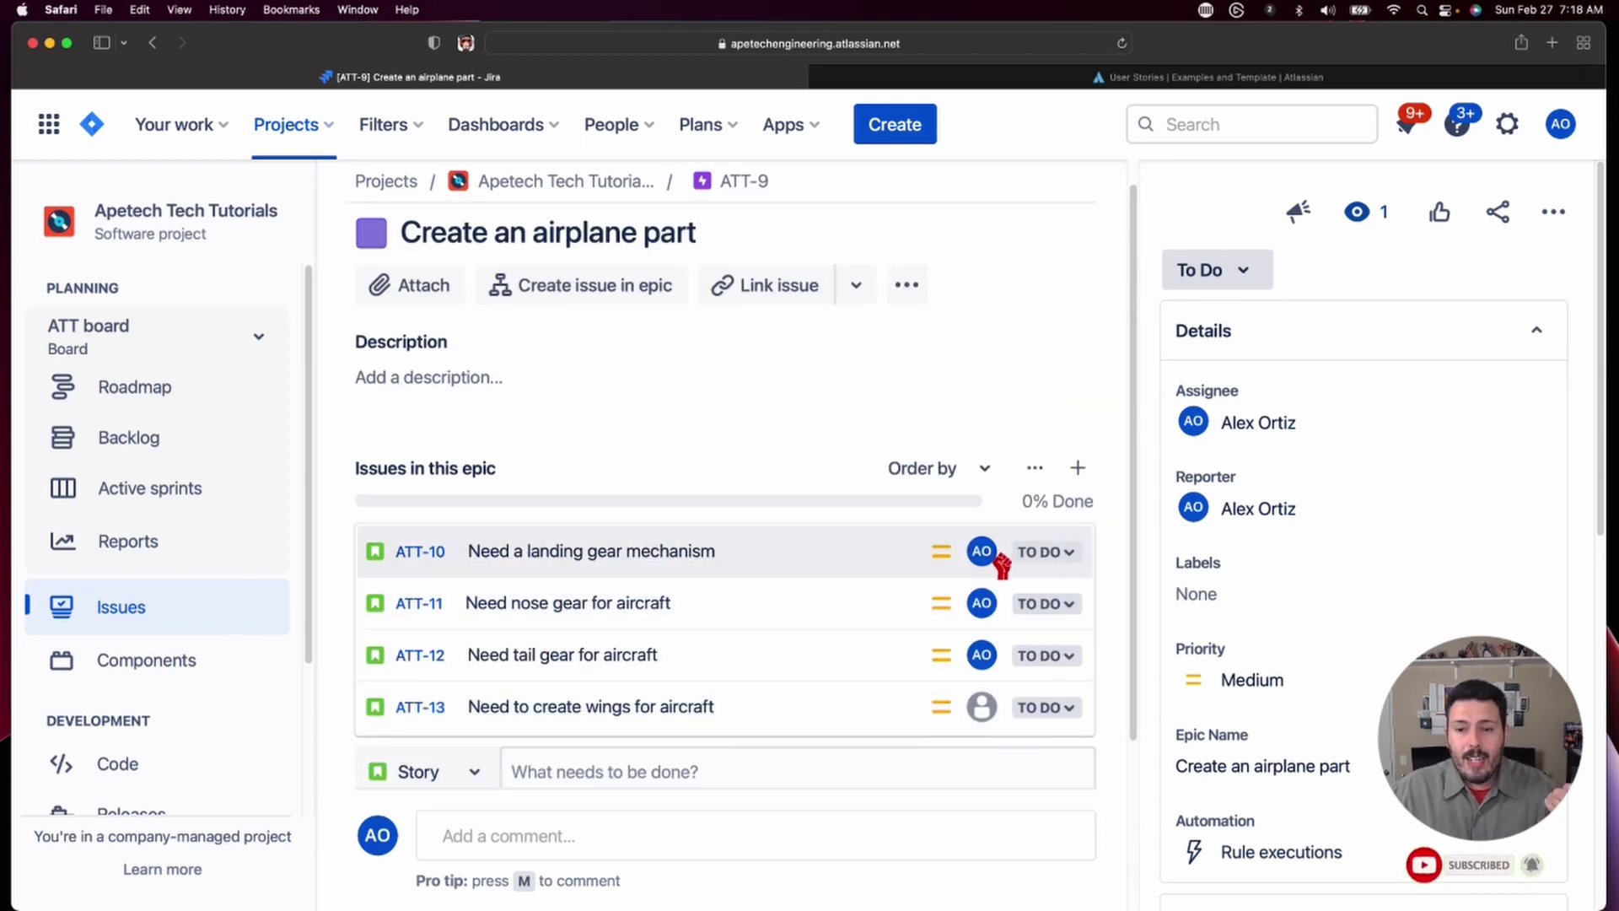
scroll(622, 601, down, 2)
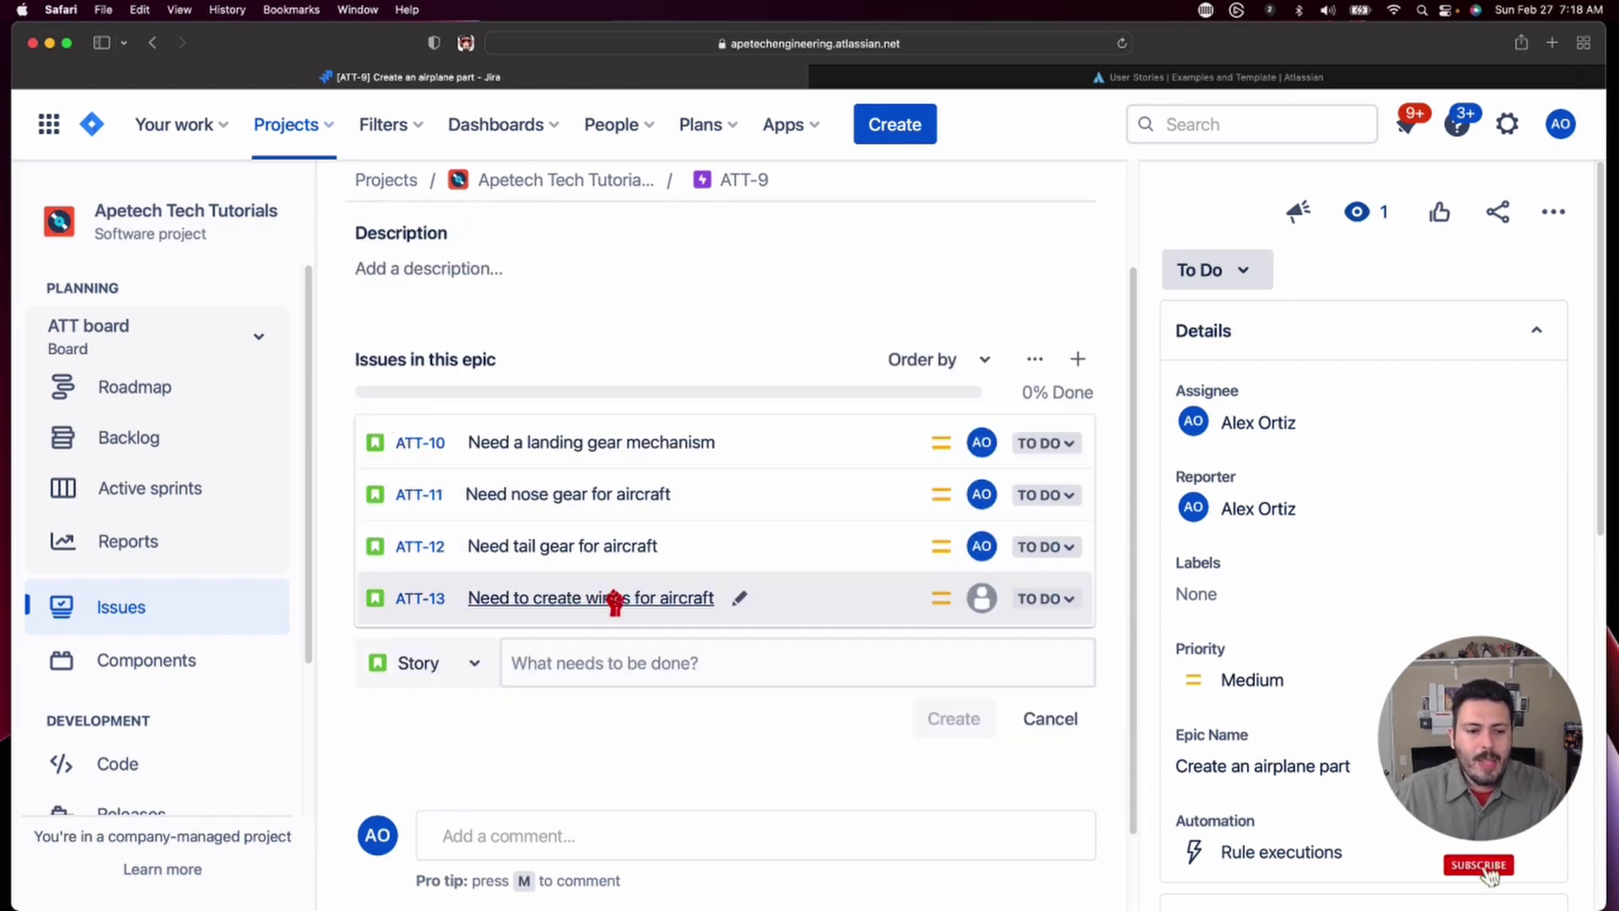
click(430, 600)
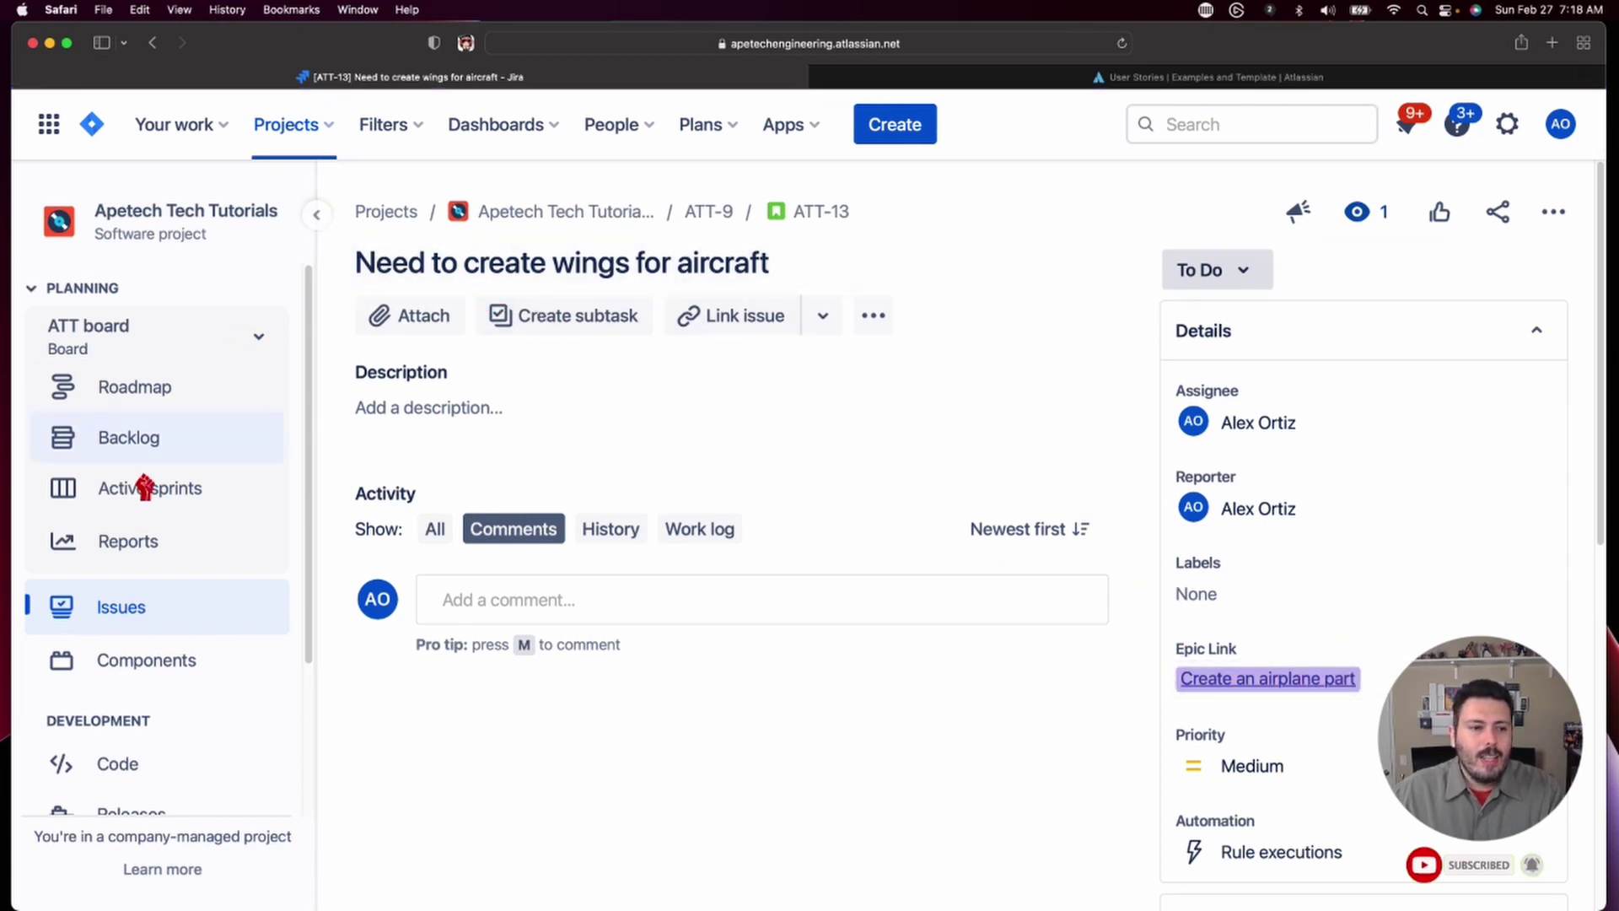
click(696, 212)
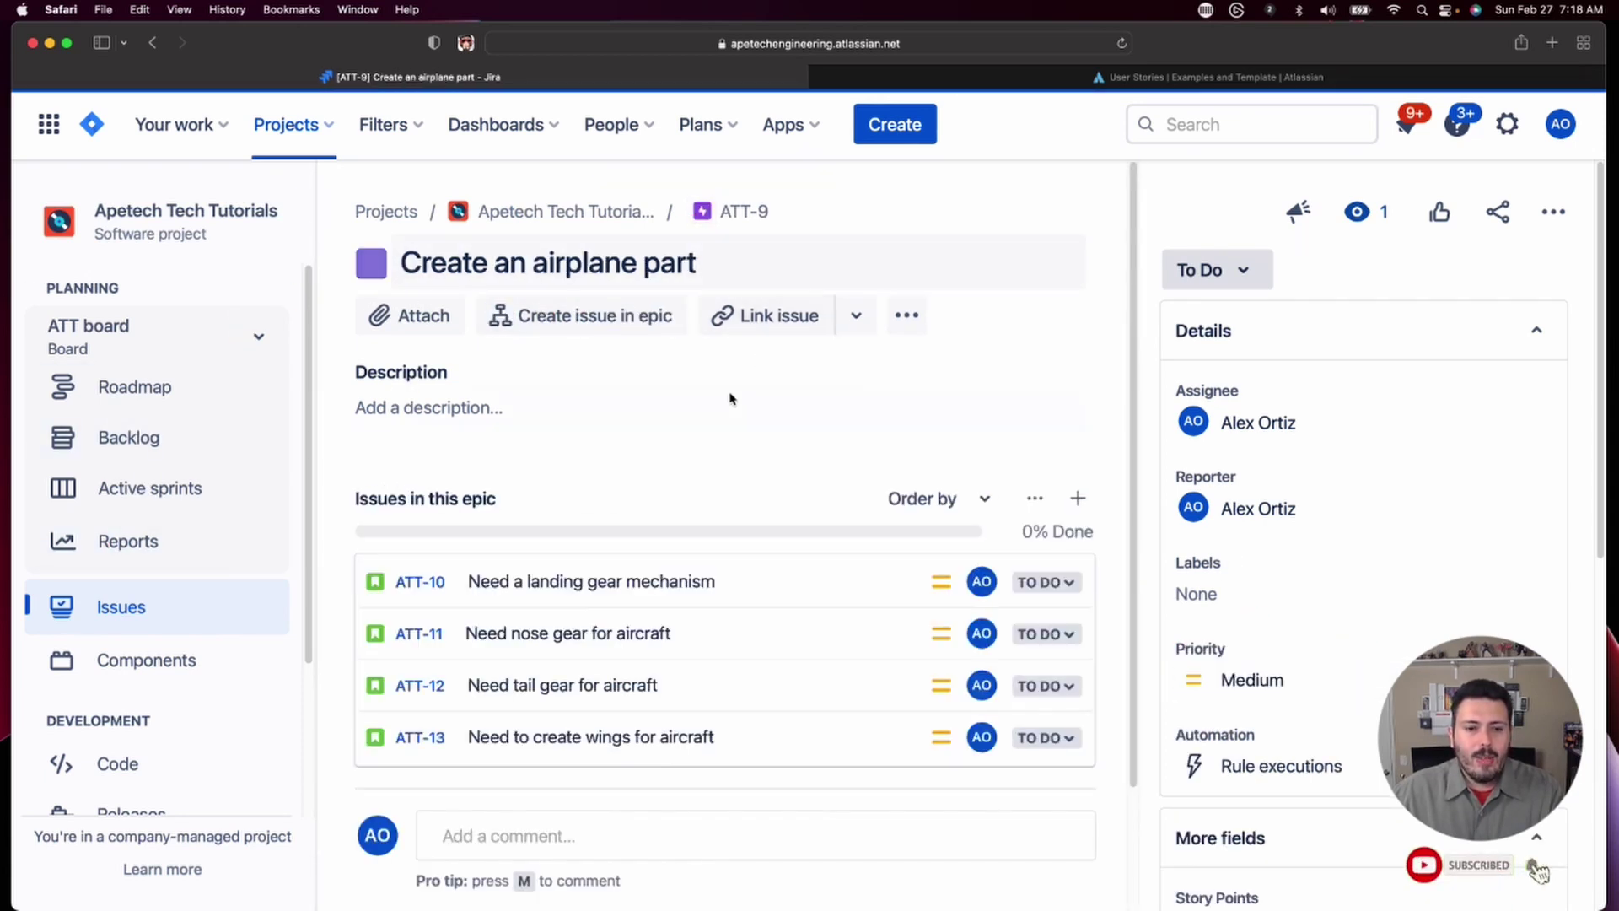
- Add Story 'Need to create body of aircraft' (ATT-14) to the epic, open it, and return
click(1078, 500)
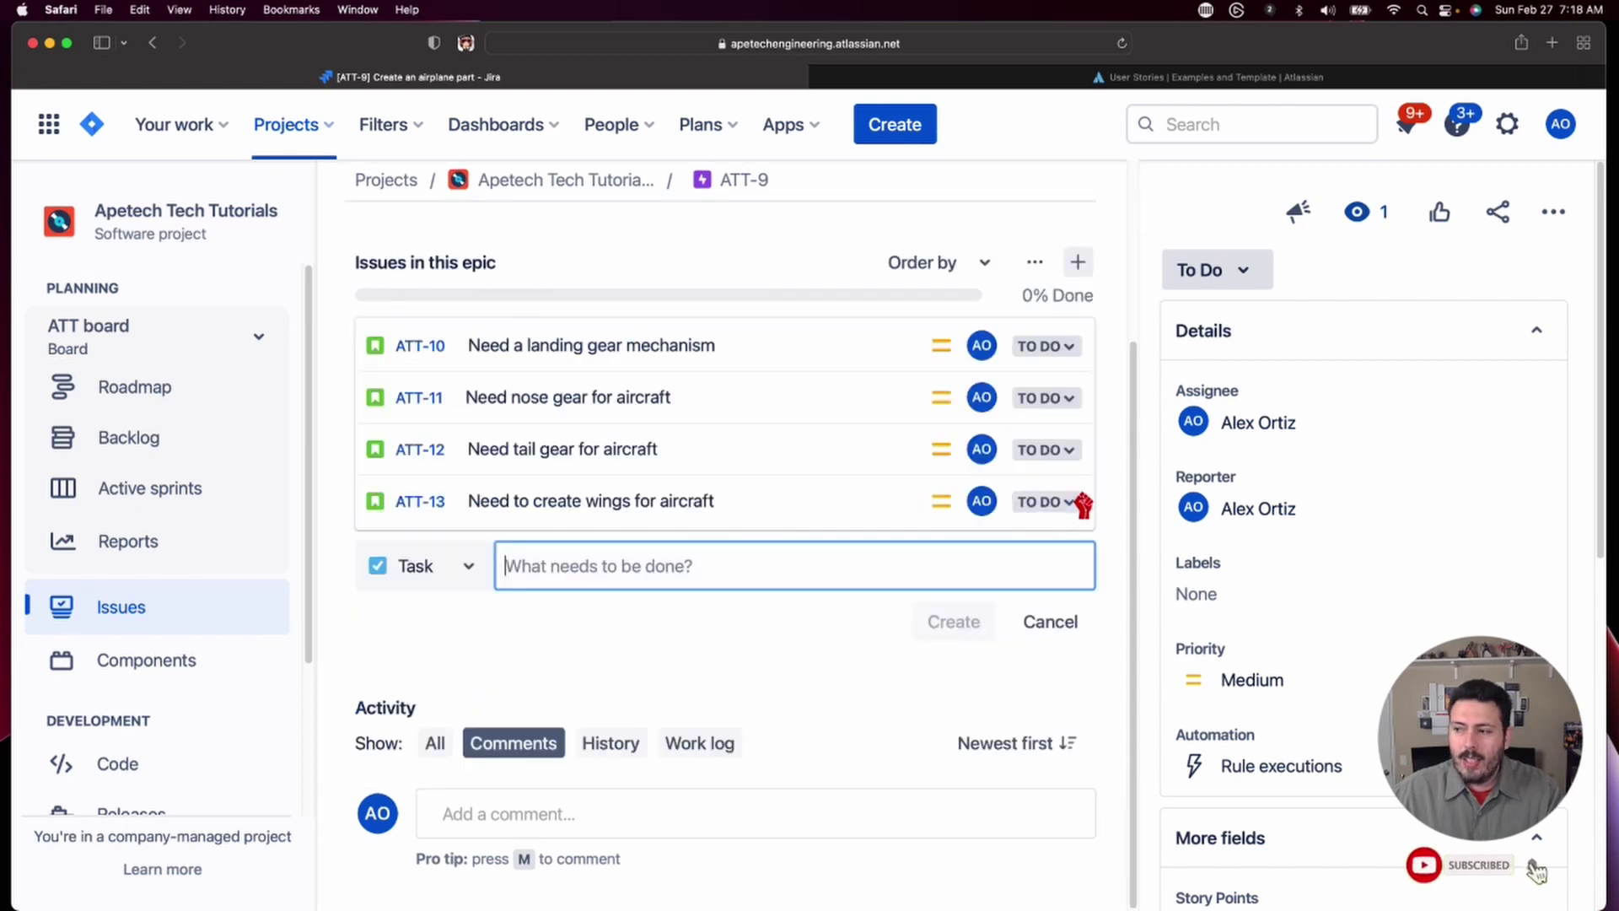
click(437, 567)
click(427, 629)
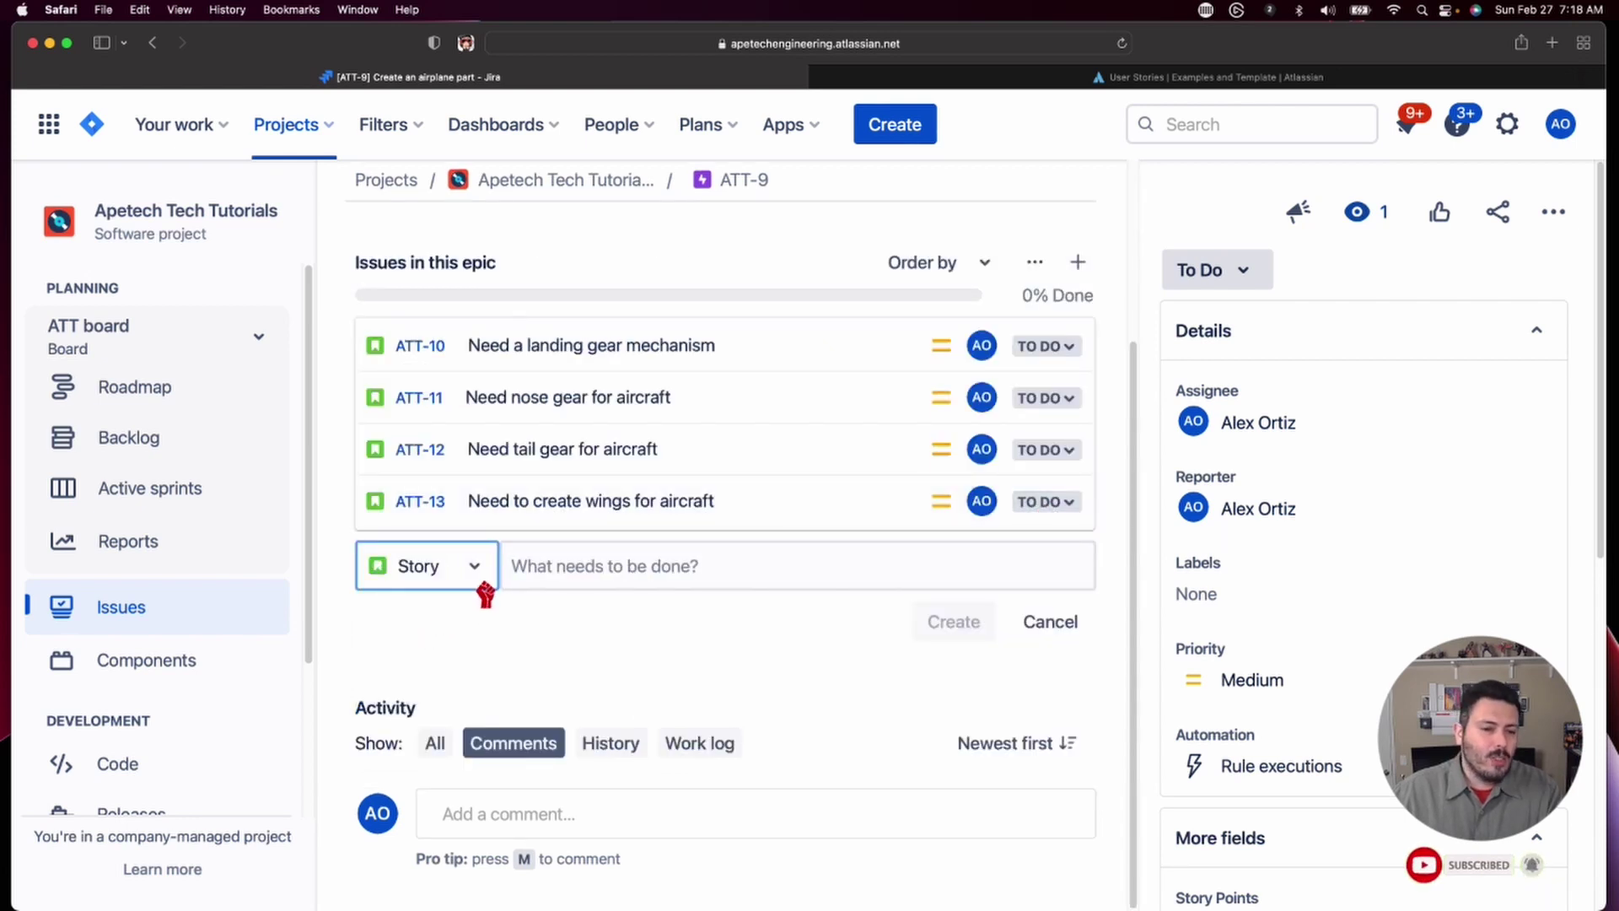
click(585, 569)
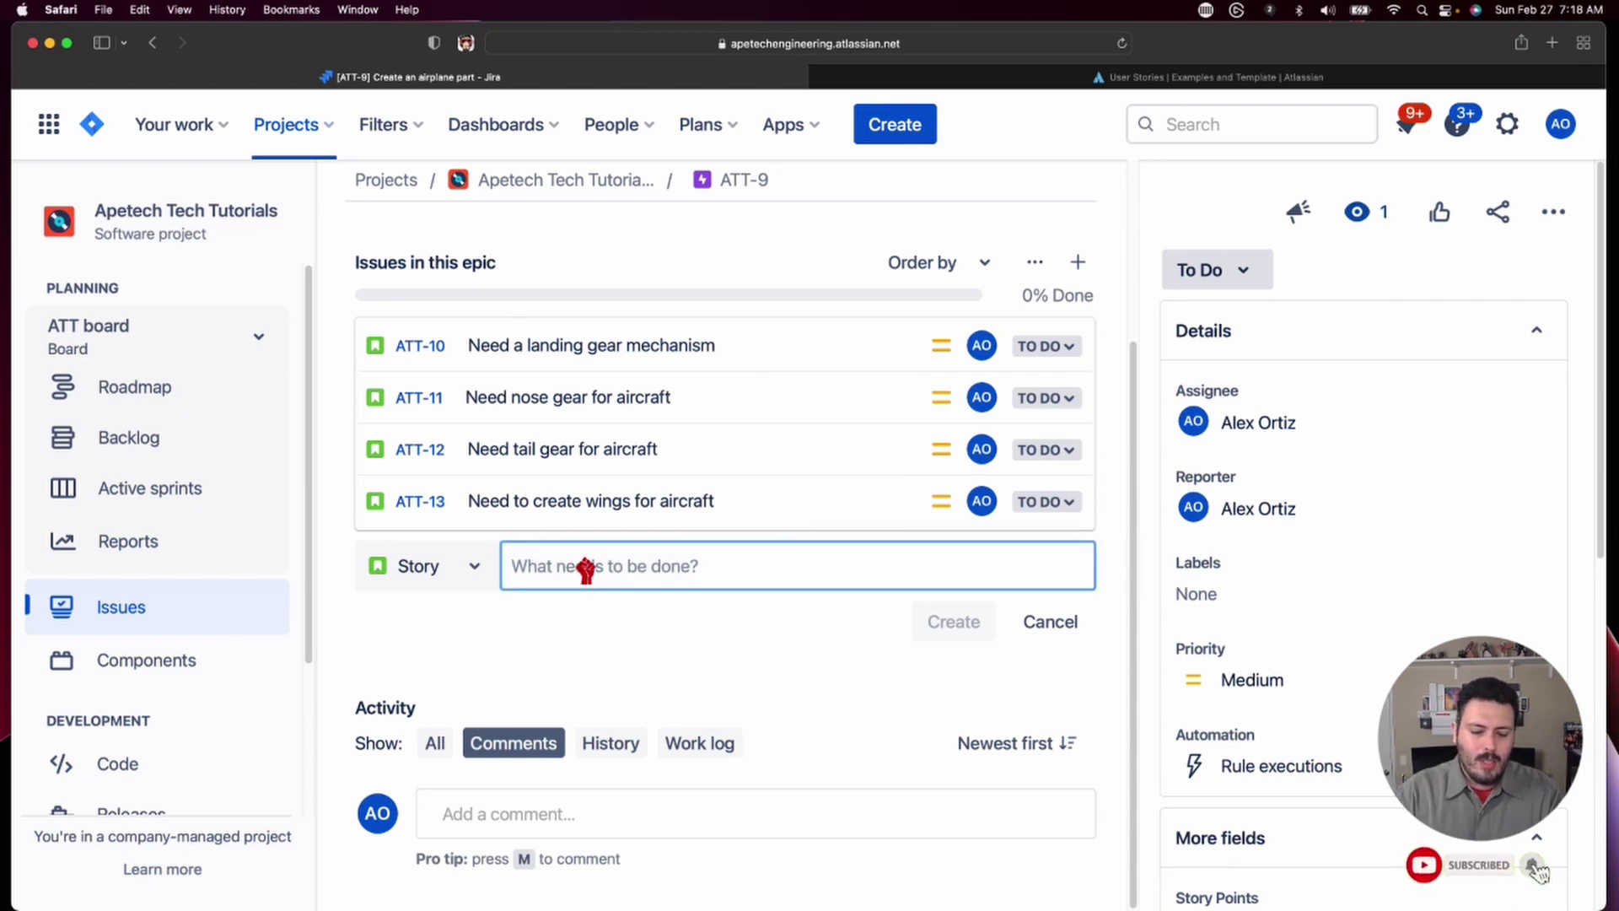
text(Need to create body of airc)
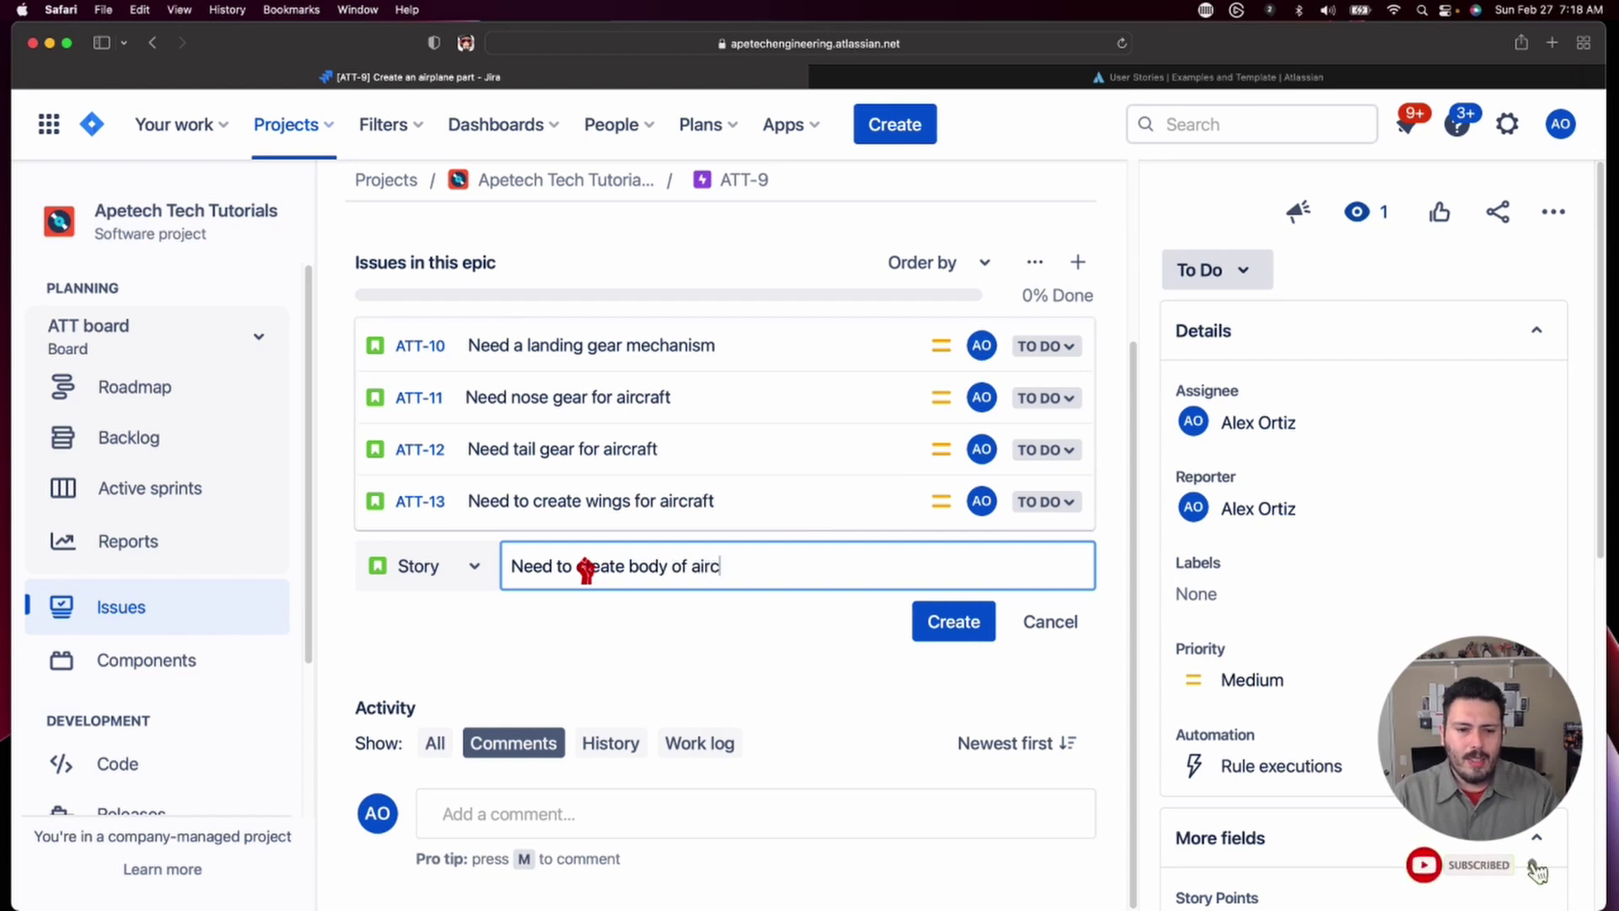
text(raft)
key(Return)
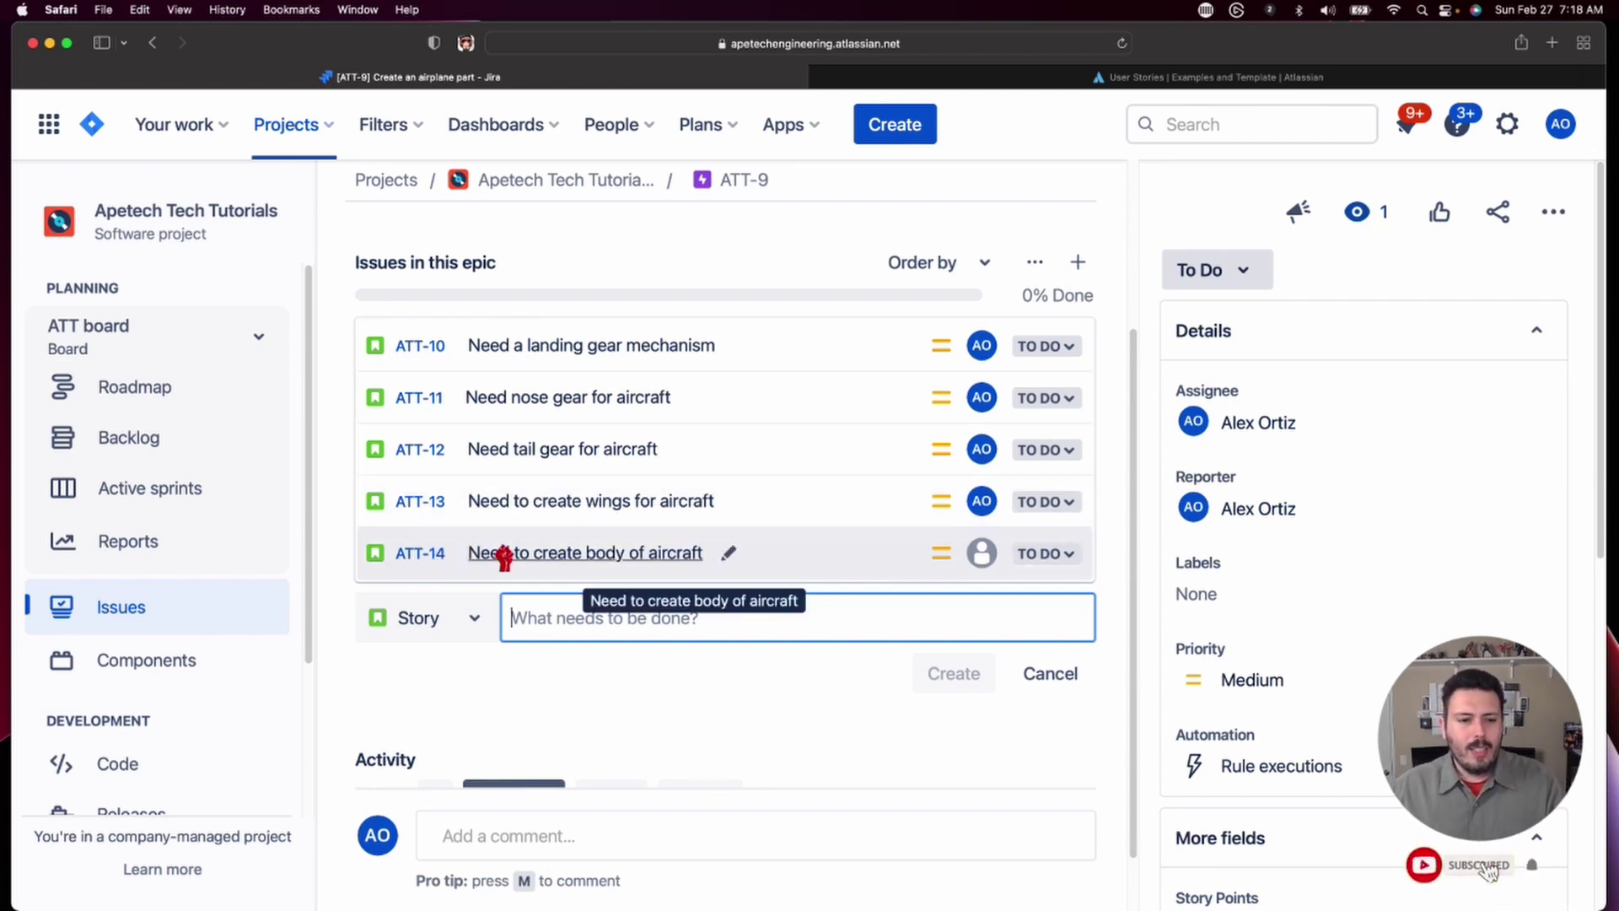
click(418, 555)
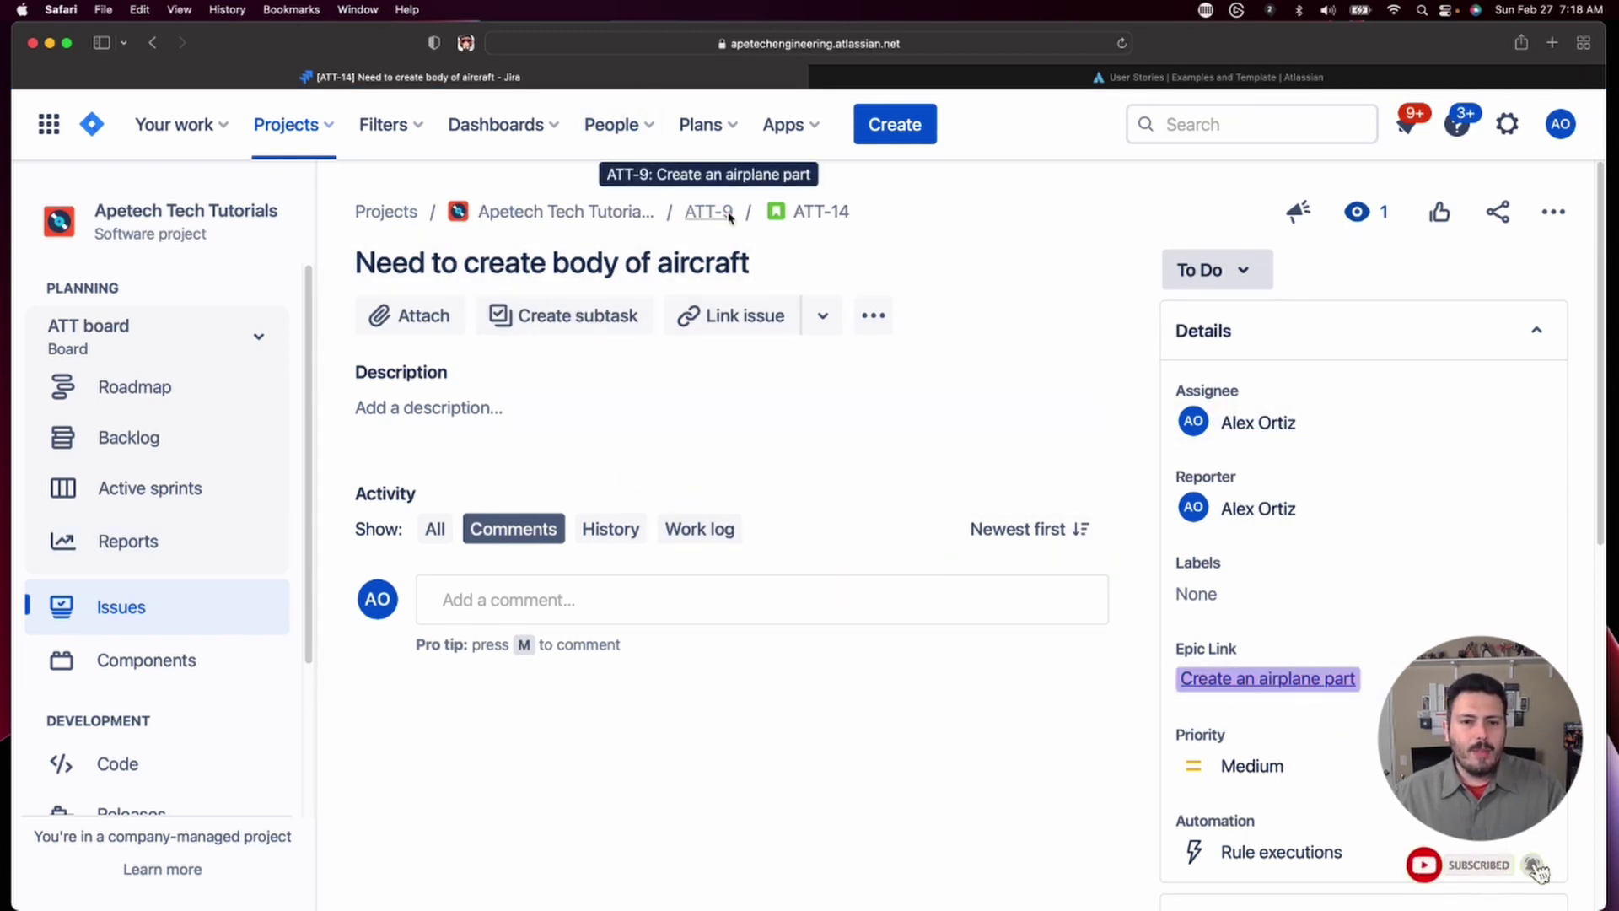
click(728, 214)
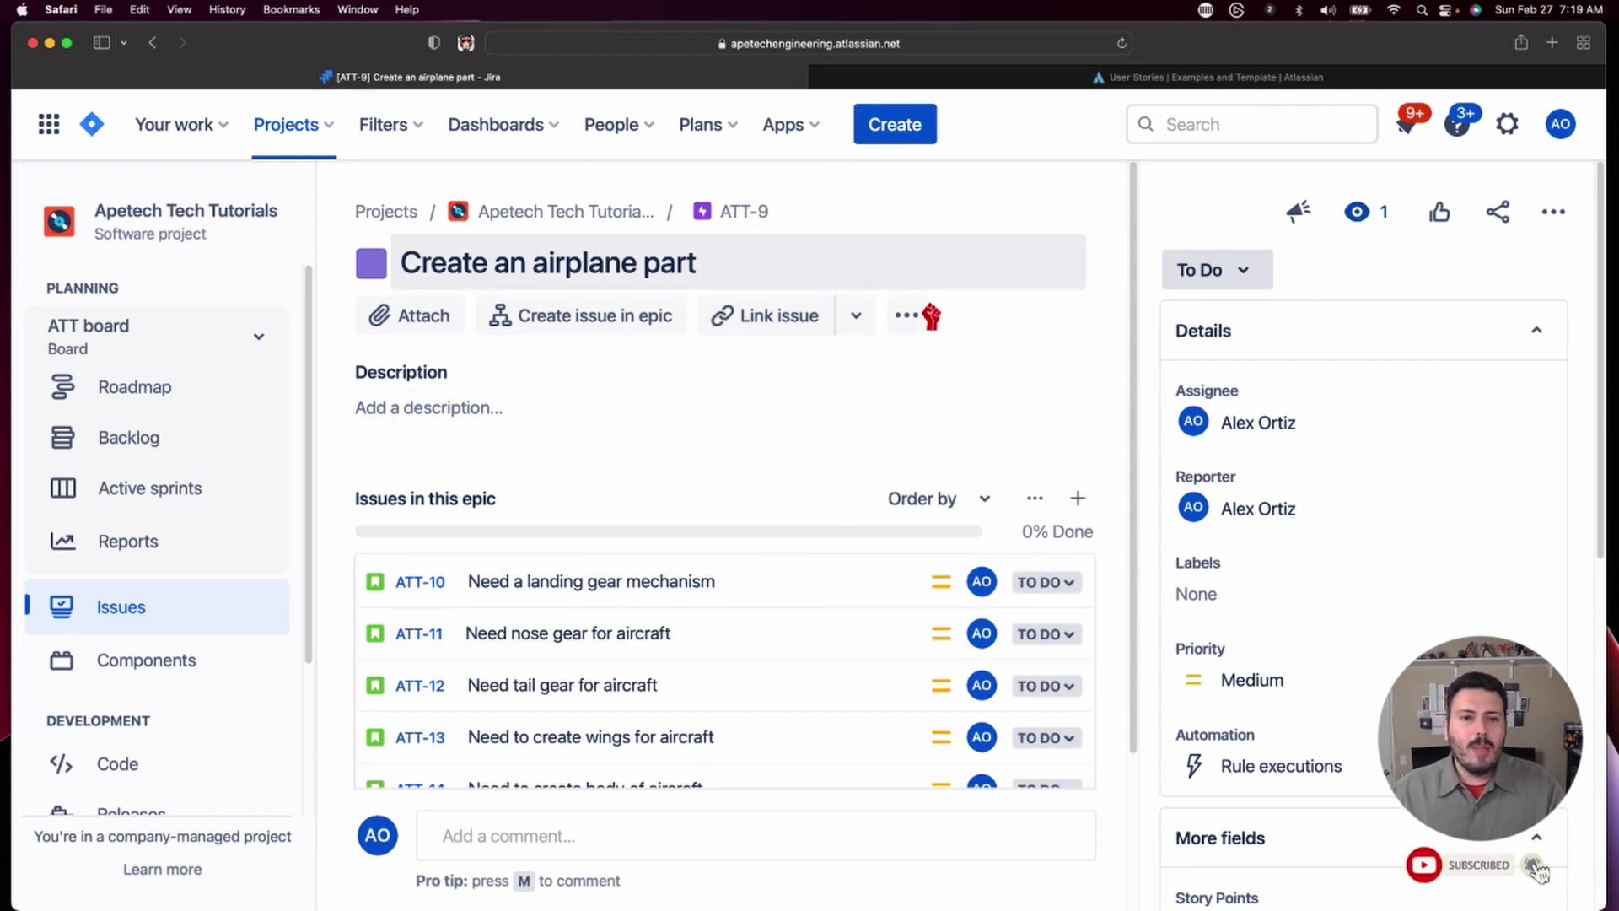
click(693, 131)
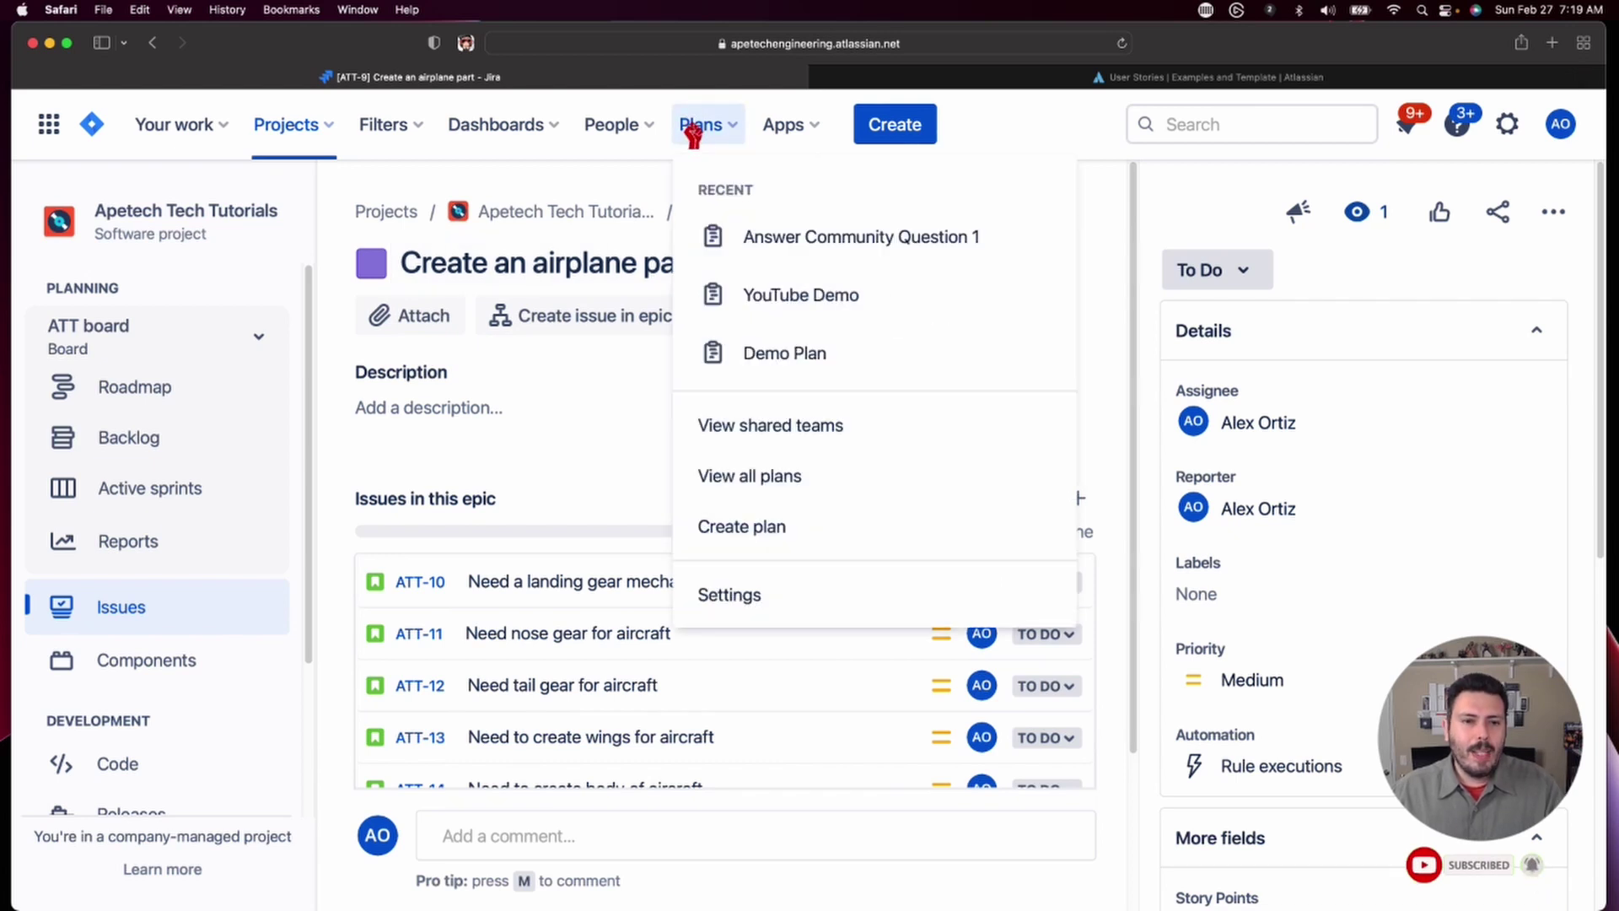
click(693, 131)
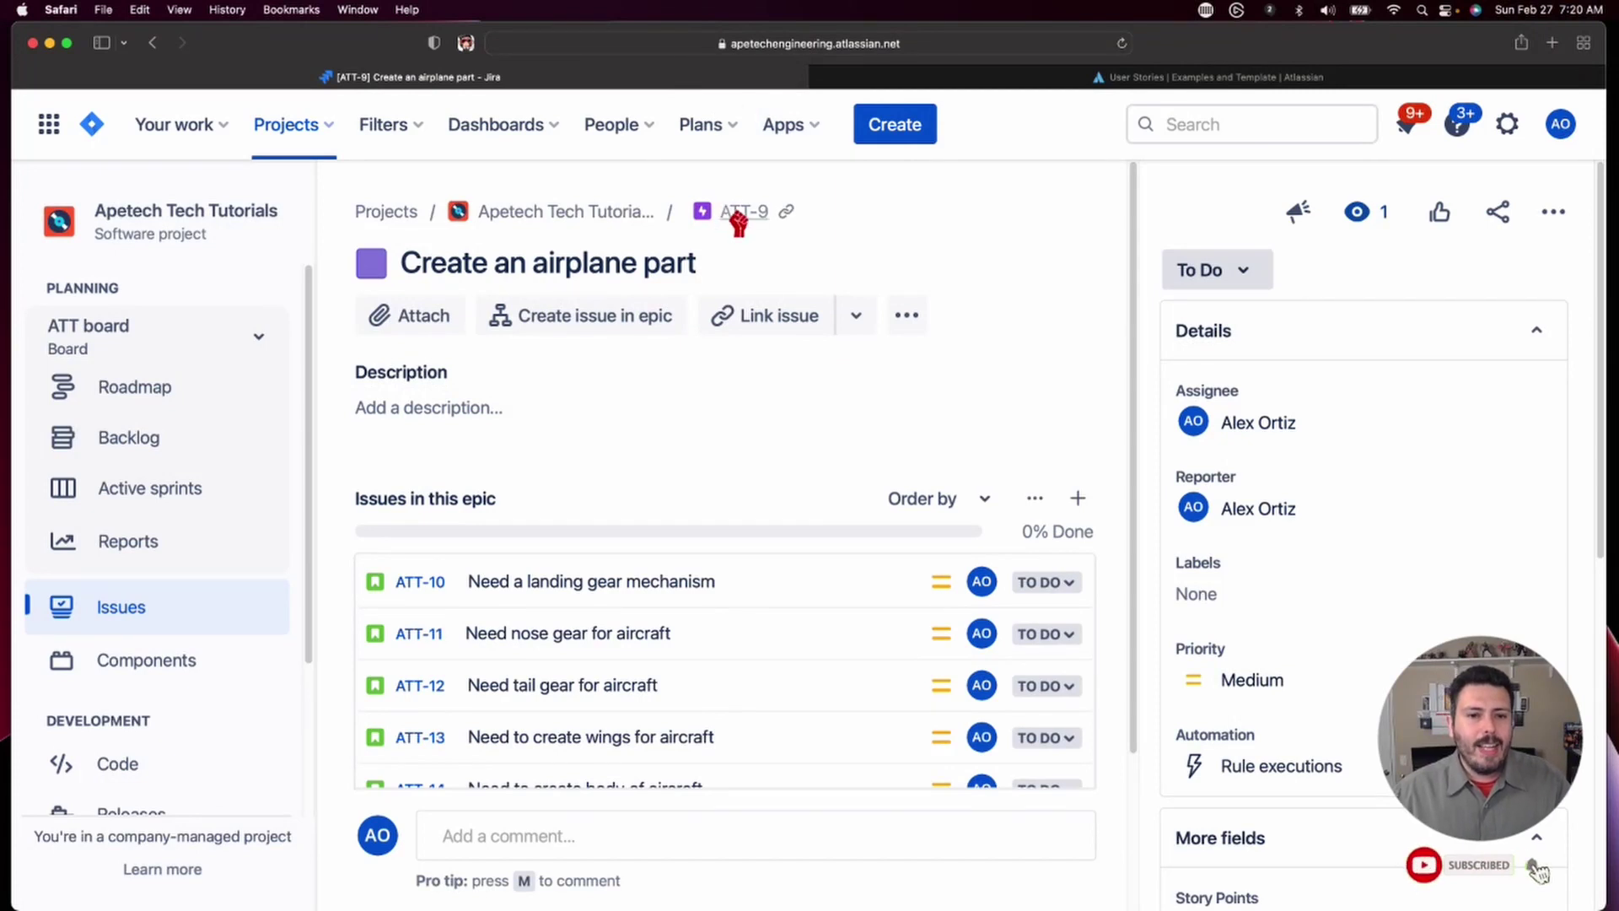
- Switch to the Demonstration Project and open its Backlog
click(284, 125)
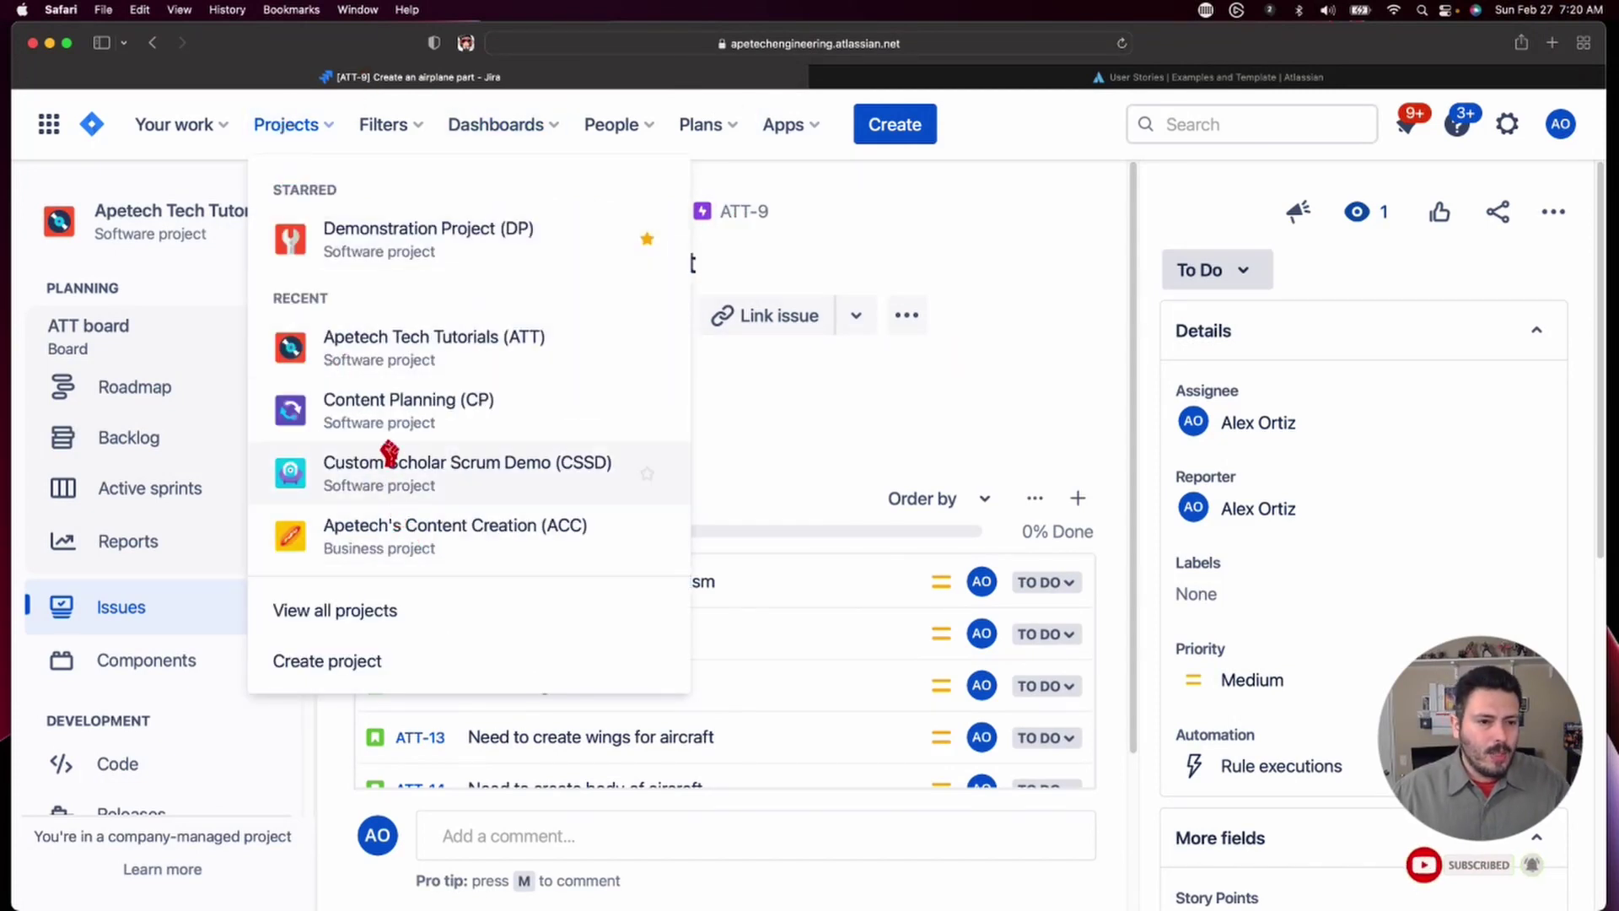
click(366, 239)
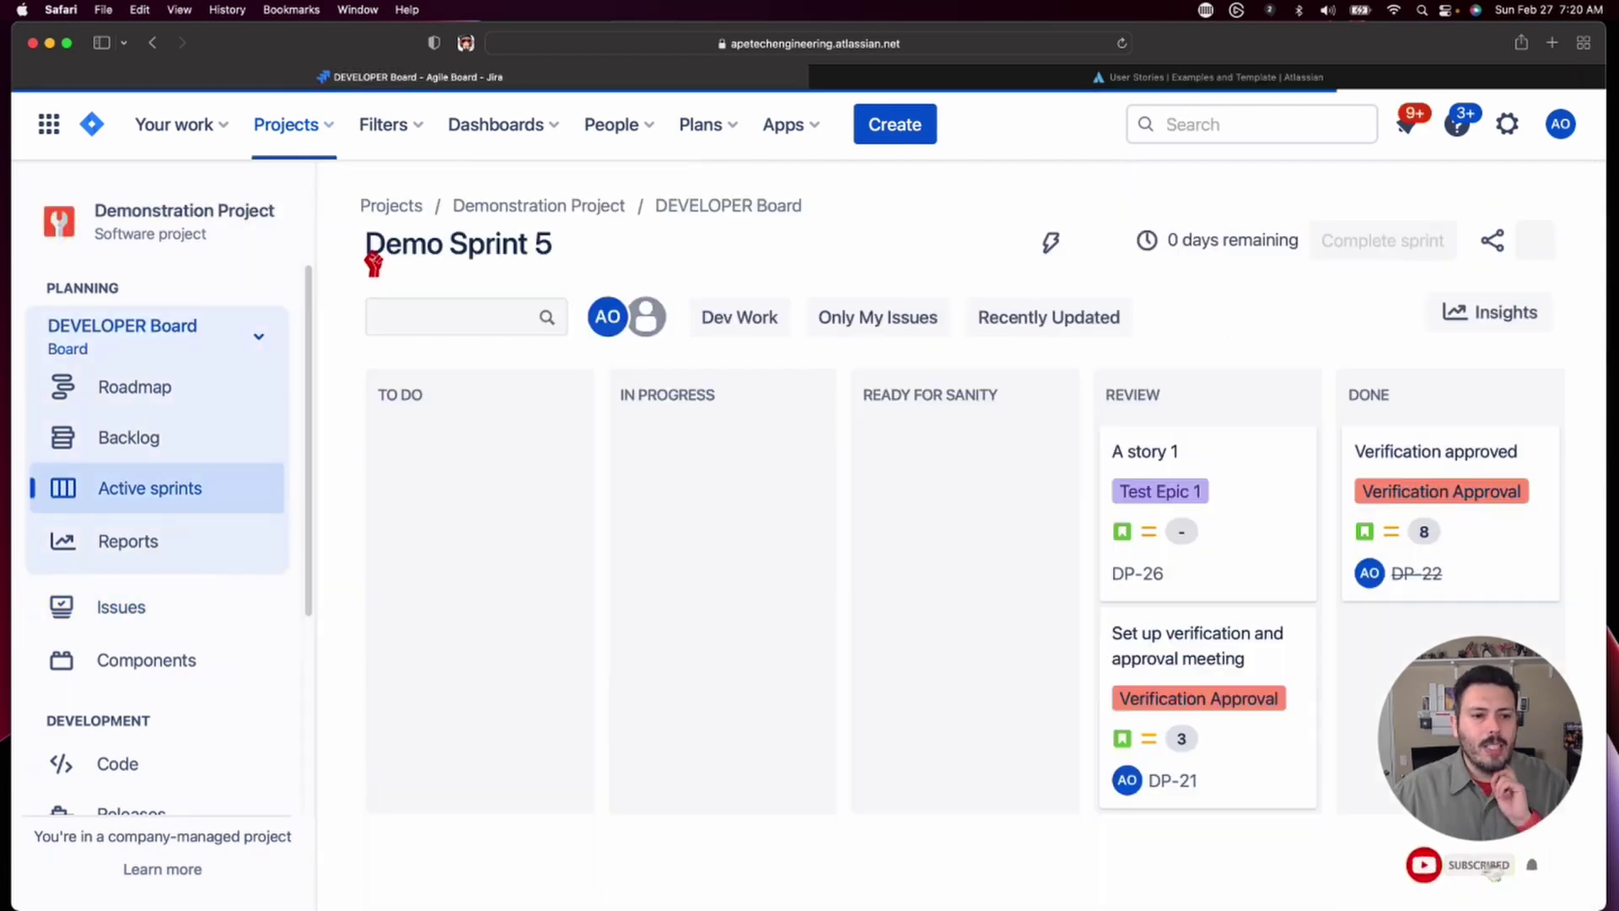
click(174, 438)
scroll(938, 570, down, 5)
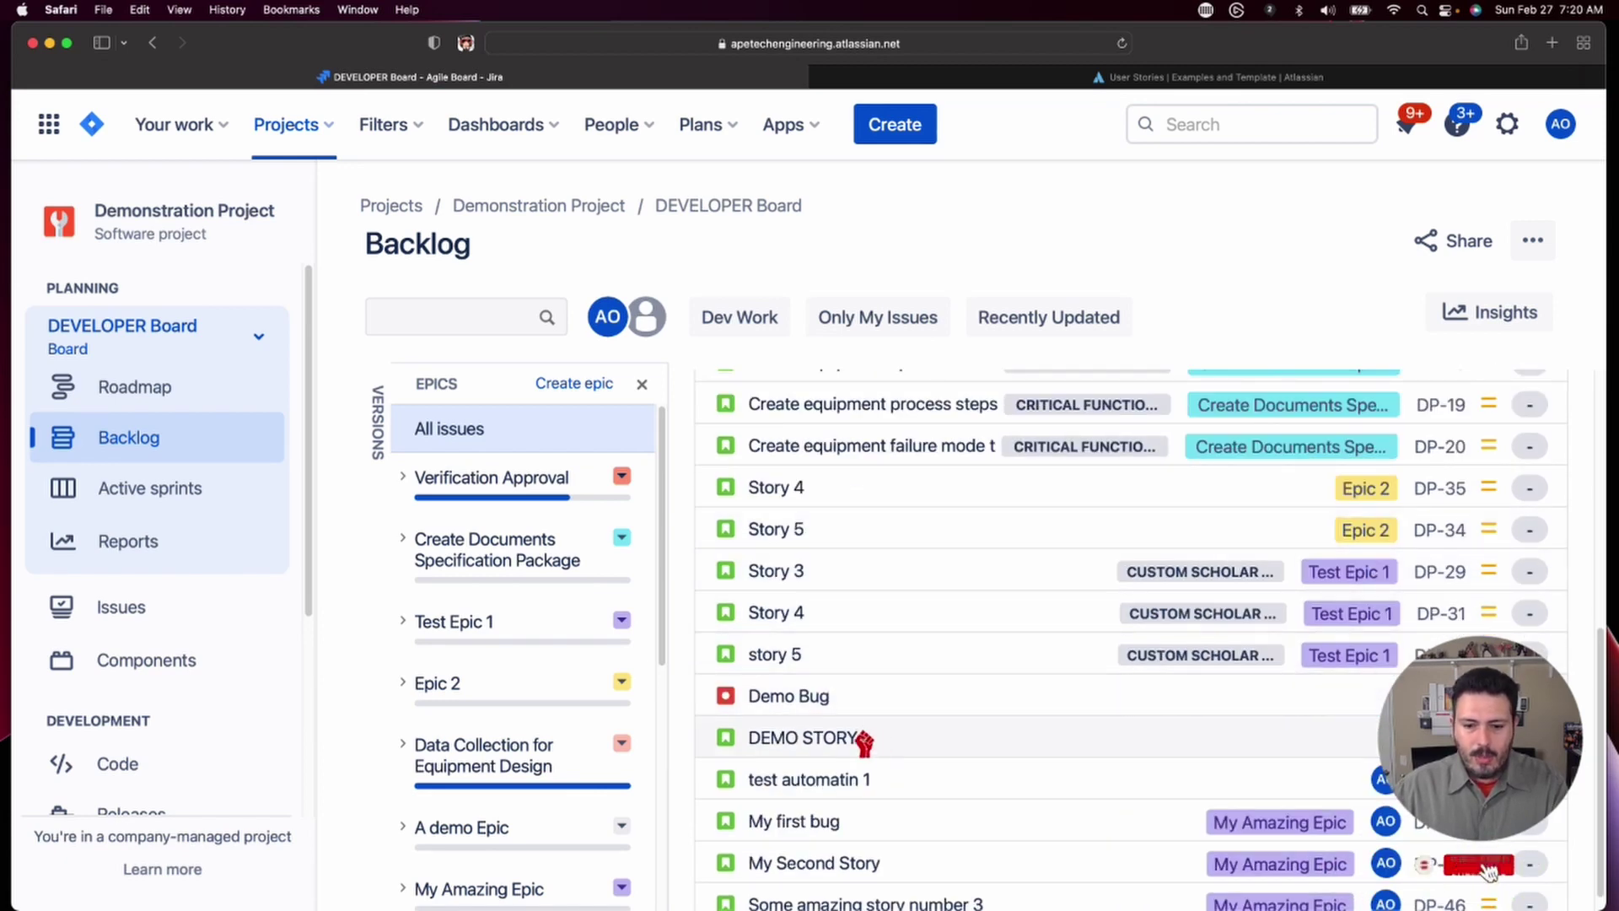
- Open DEMO STORY and set its Epic Link to ATT-9
click(868, 739)
scroll(1477, 537, down, 6)
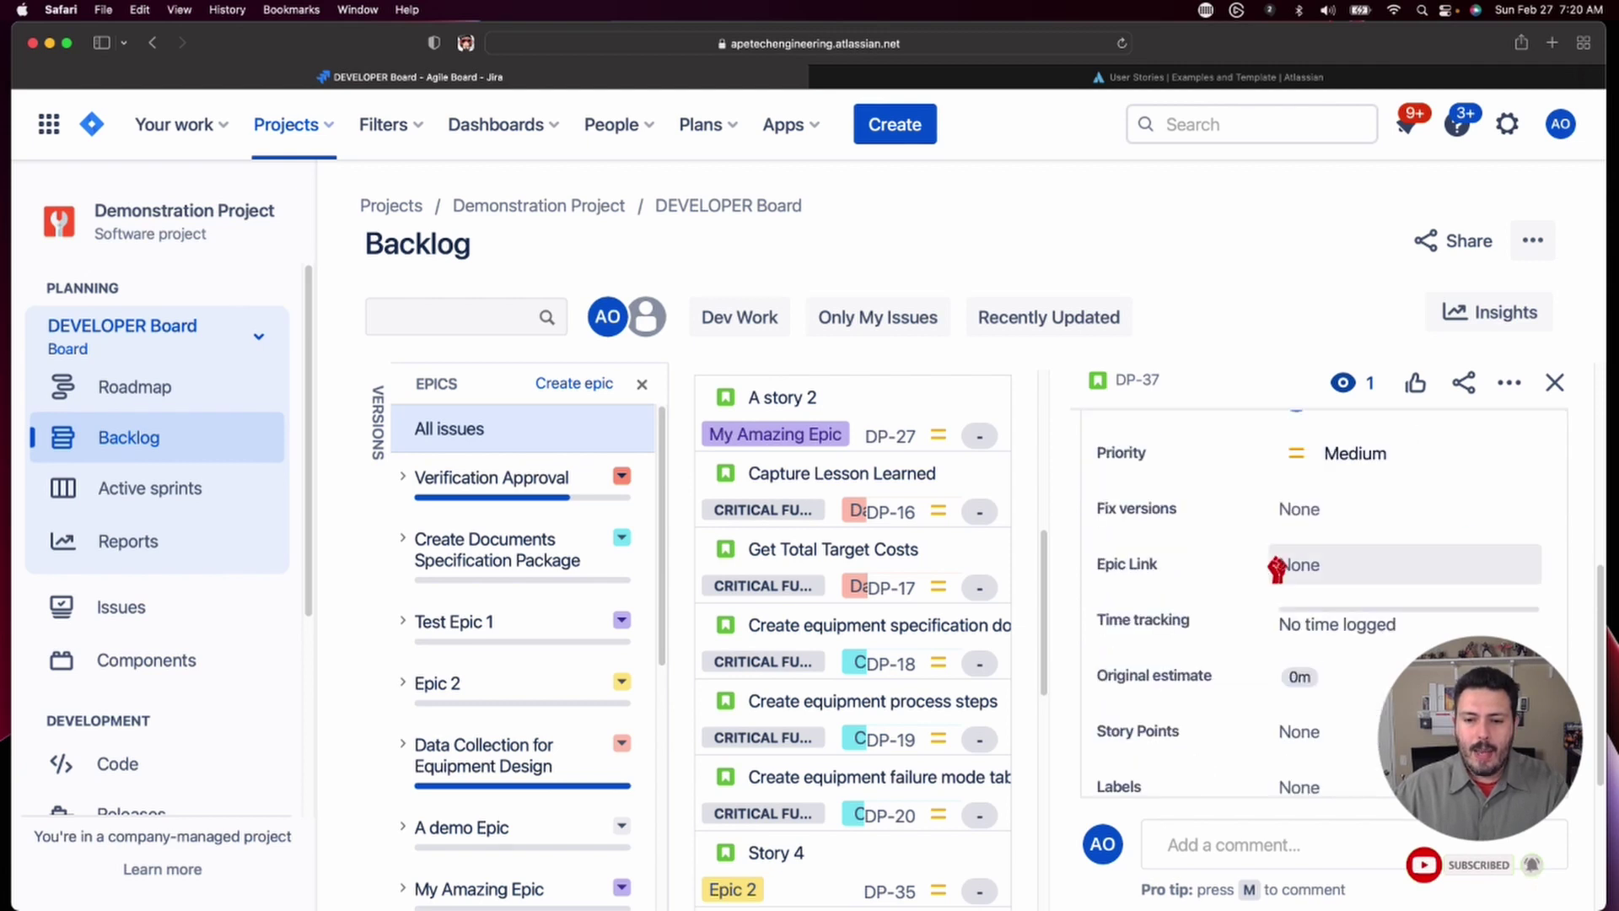
click(1319, 562)
text(ATT-9)
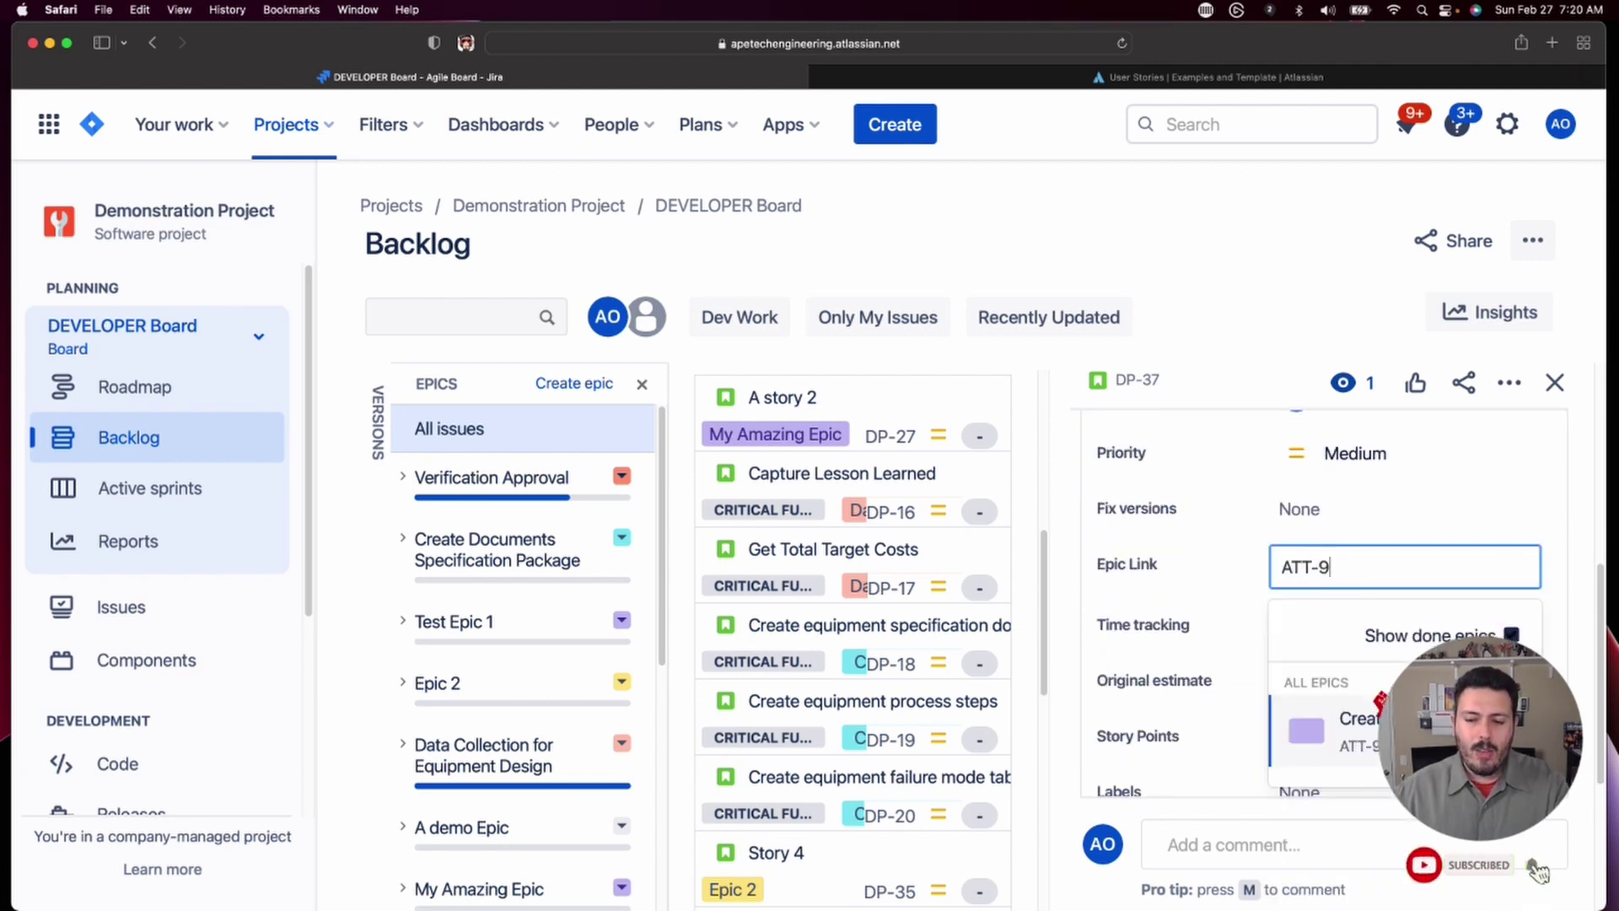
key(Return)
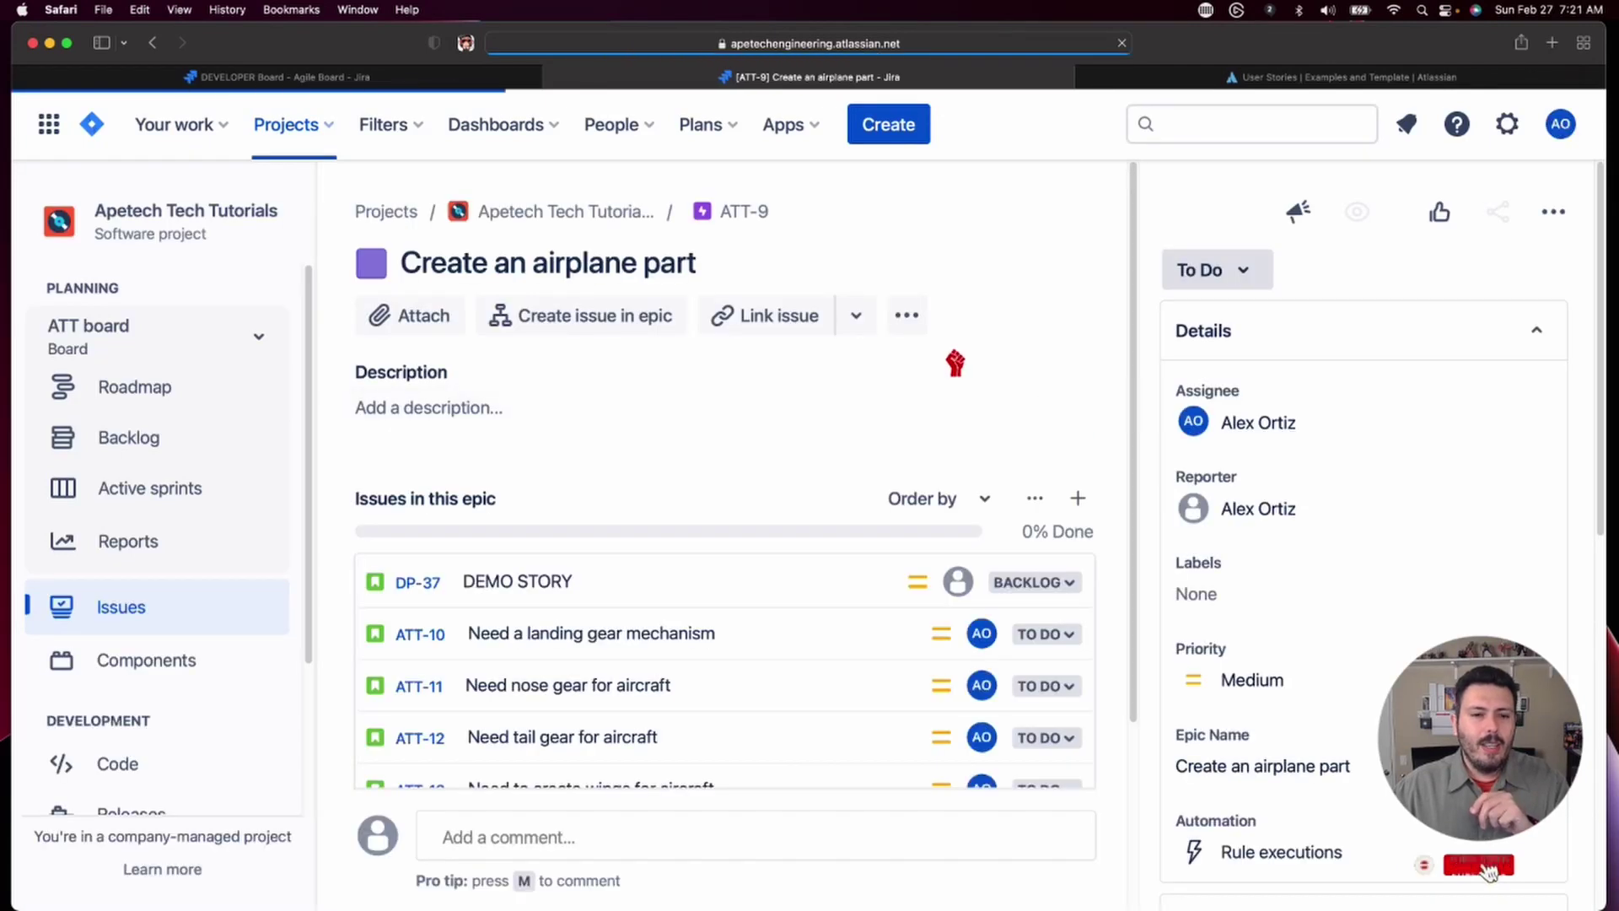
- Scroll the epic's issue list to find DP-37 alongside ATT-10 through ATT-14
scroll(412, 656, down, 5)
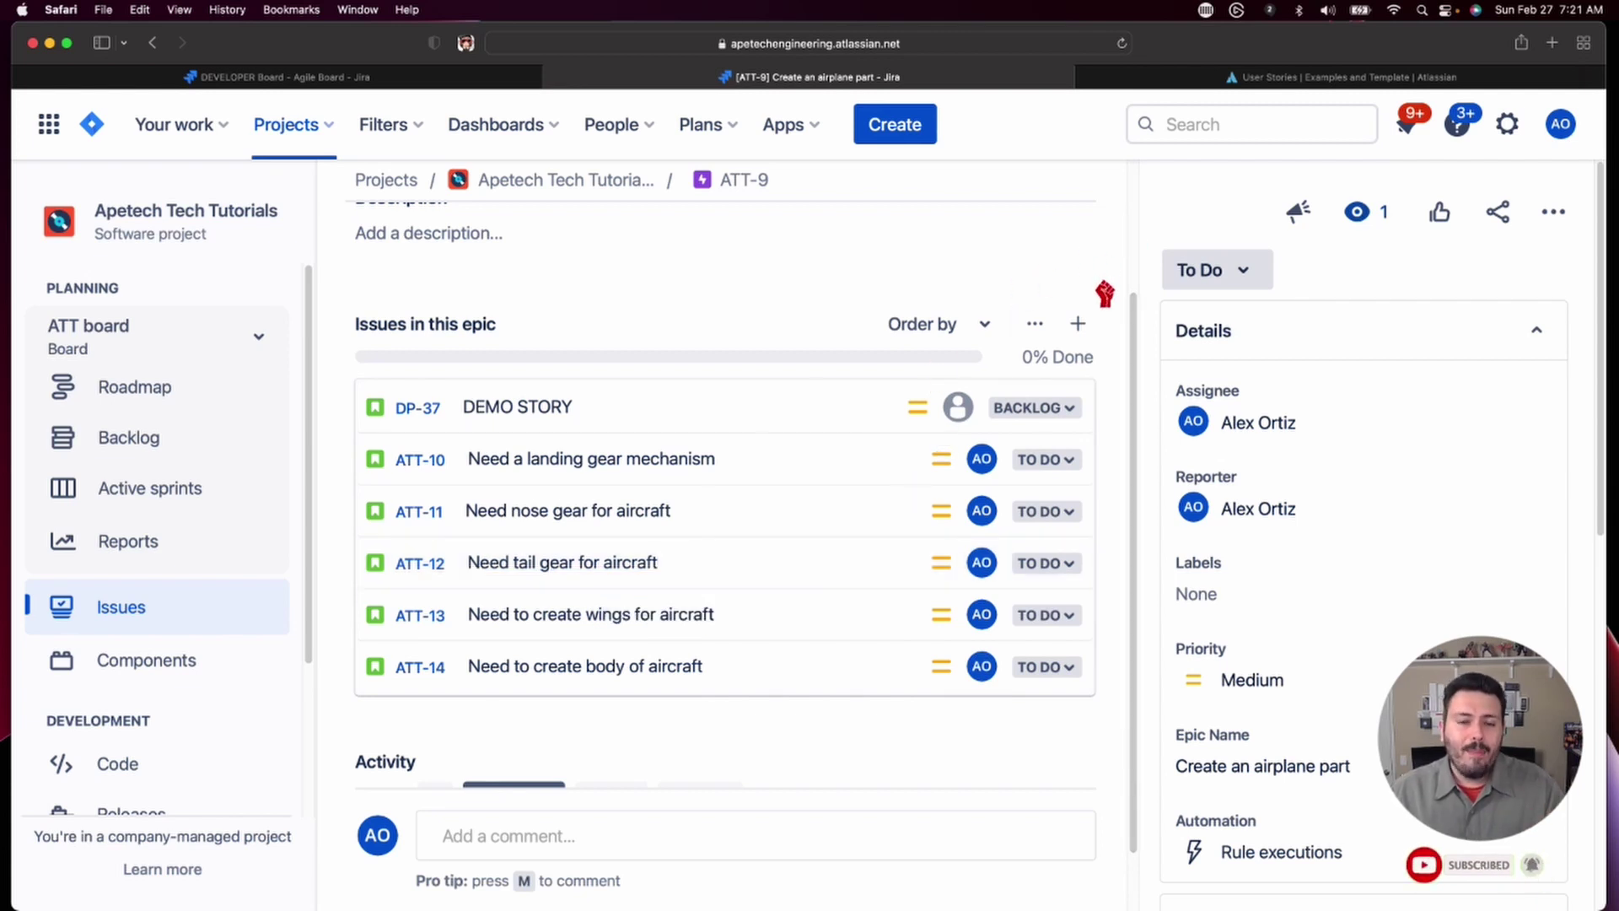
scroll(1105, 293, up, 3)
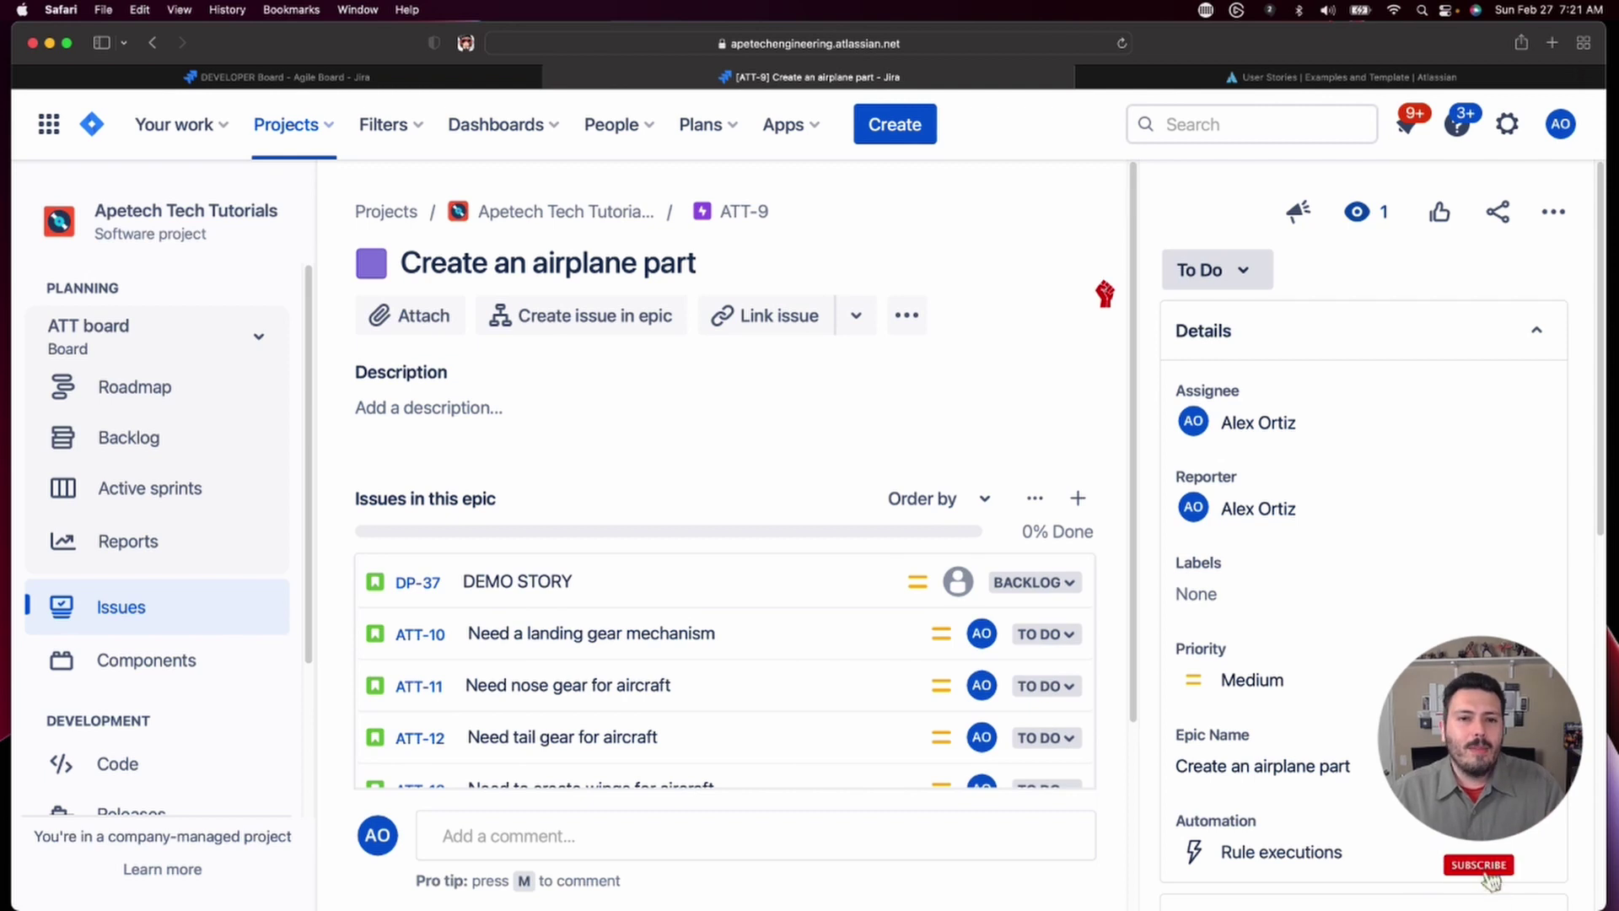